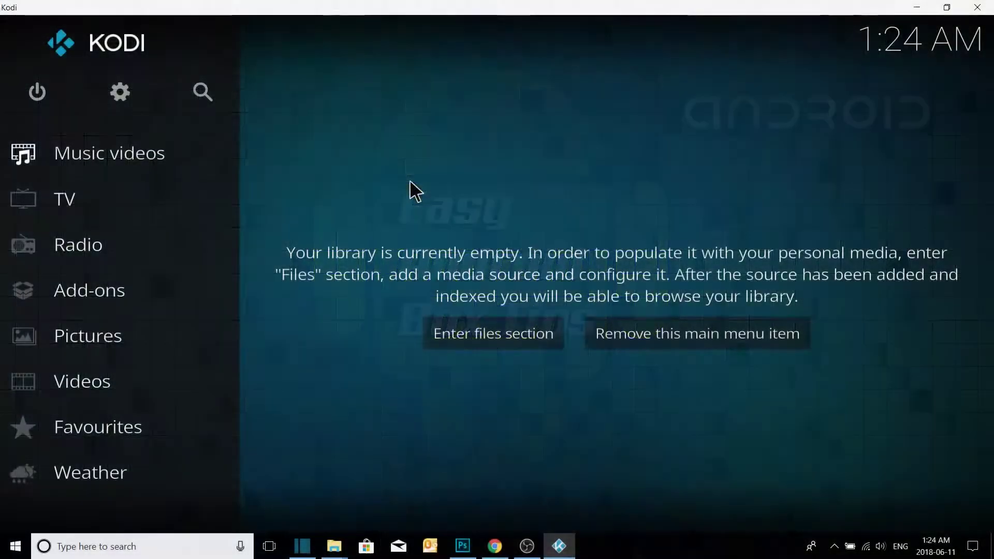
From the home screen, go to Settings > File manager and start Add source.
scroll(171, 167, up, 3)
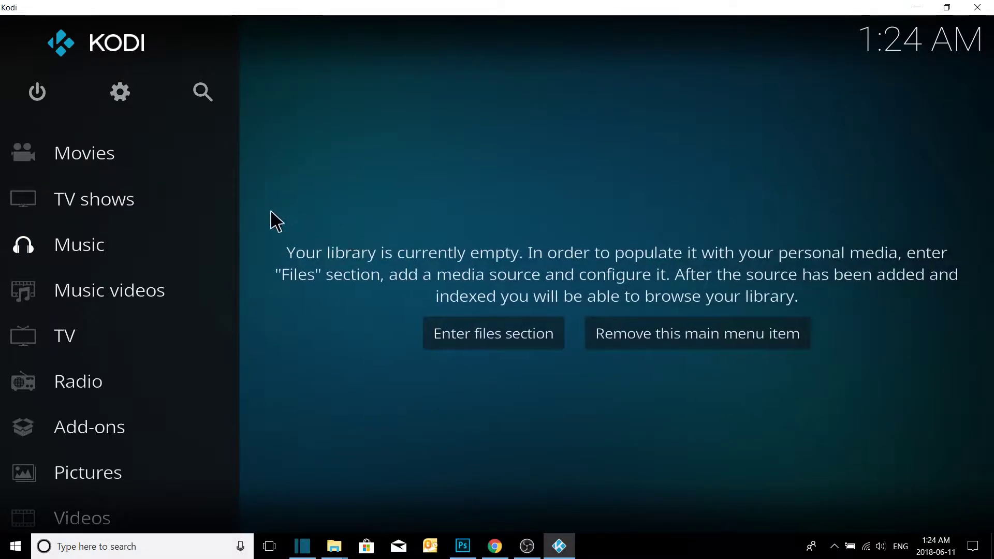
scroll(173, 206, down, 5)
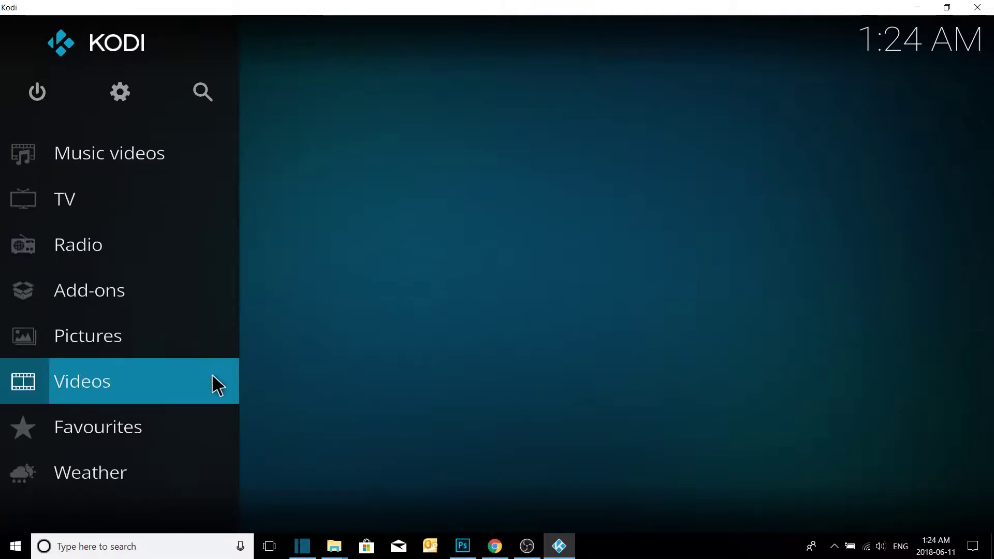
mouse_move(173, 298)
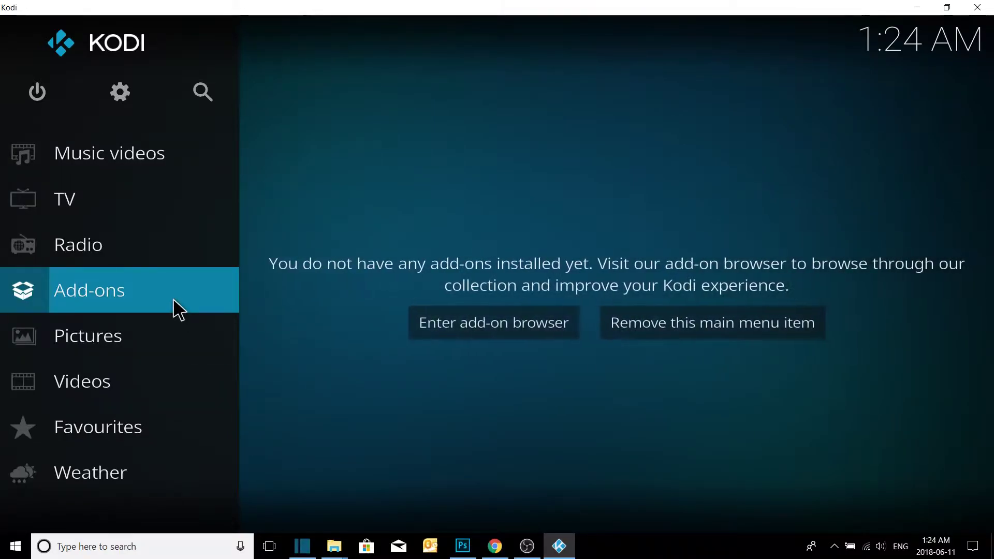
scroll(171, 303, up, 3)
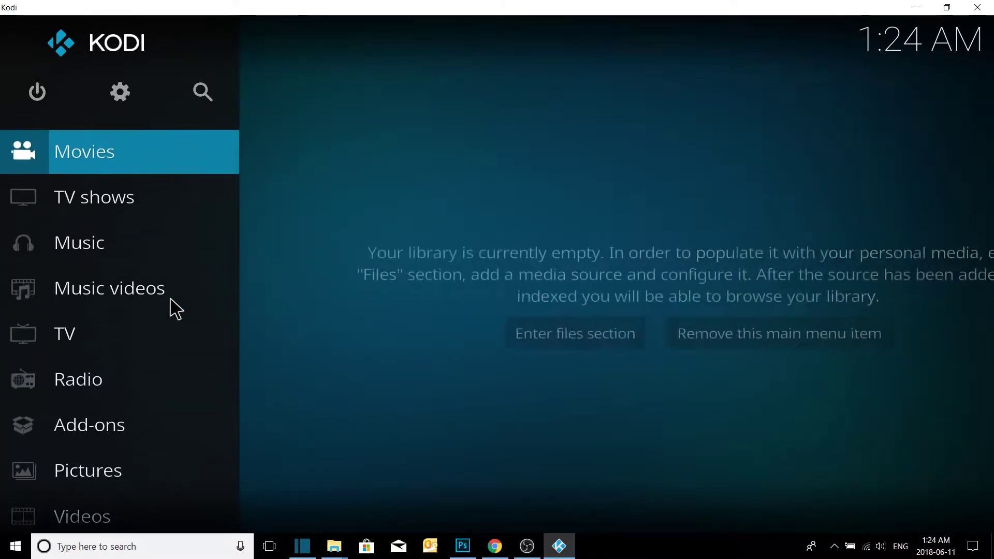
scroll(173, 269, down, 3)
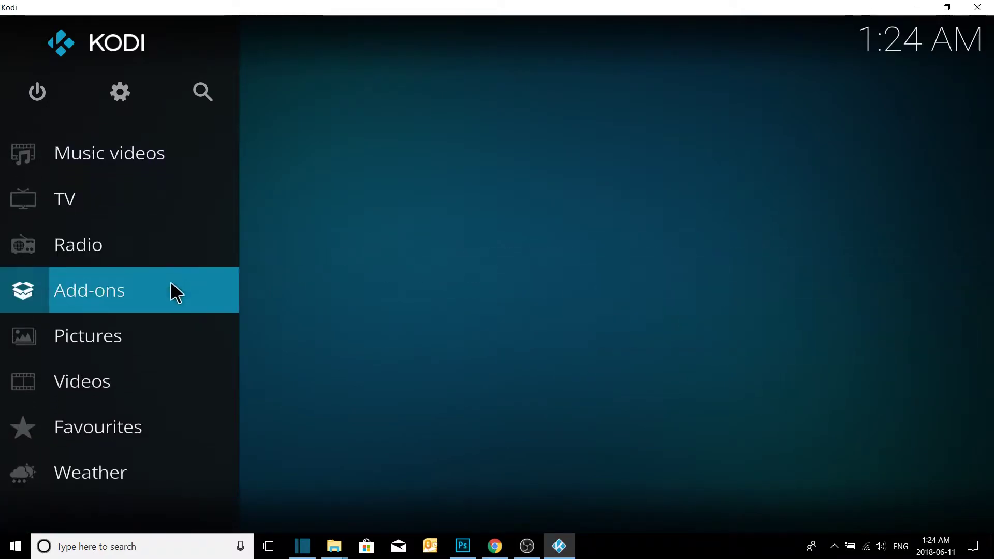
scroll(173, 290, up, 3)
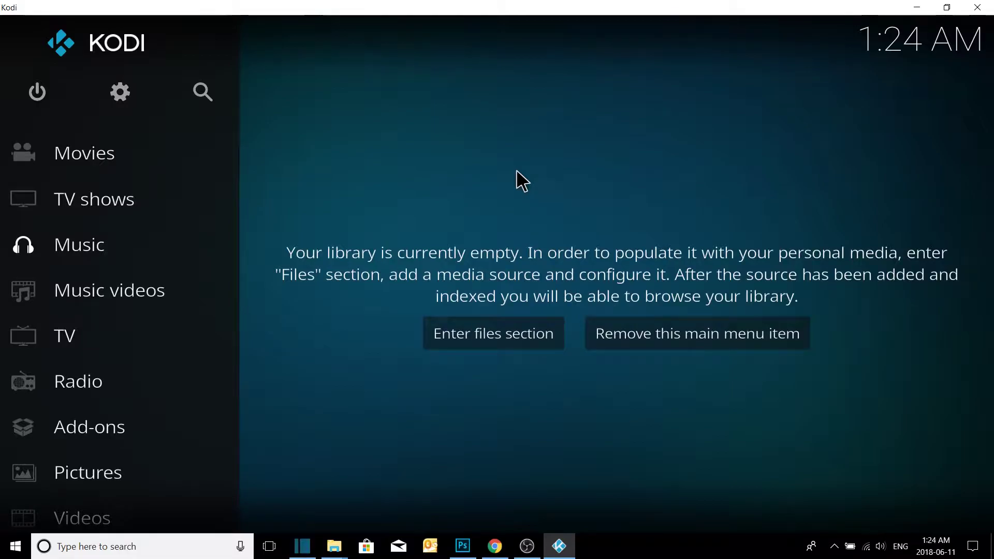
scroll(104, 205, down, 3)
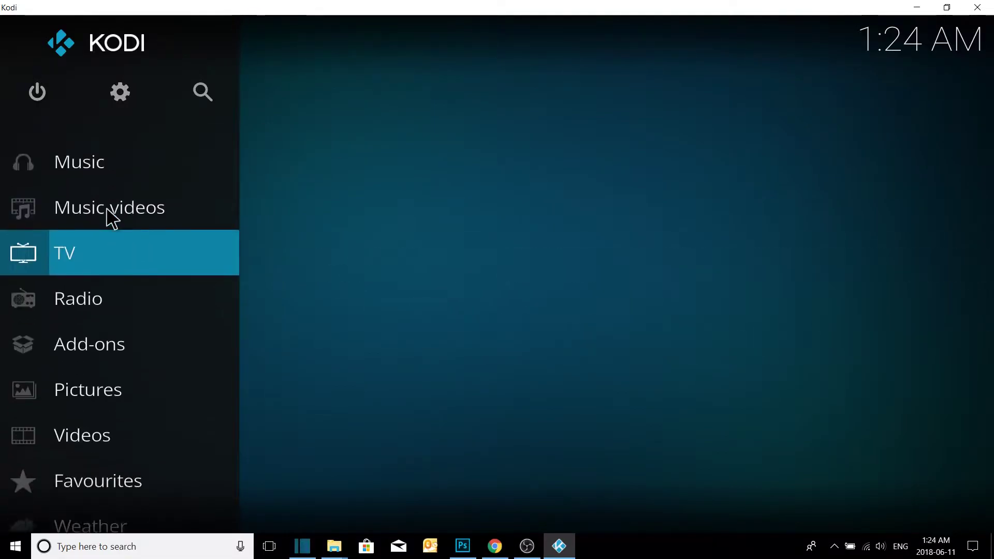
scroll(108, 213, up, 3)
scroll(109, 216, up, 1)
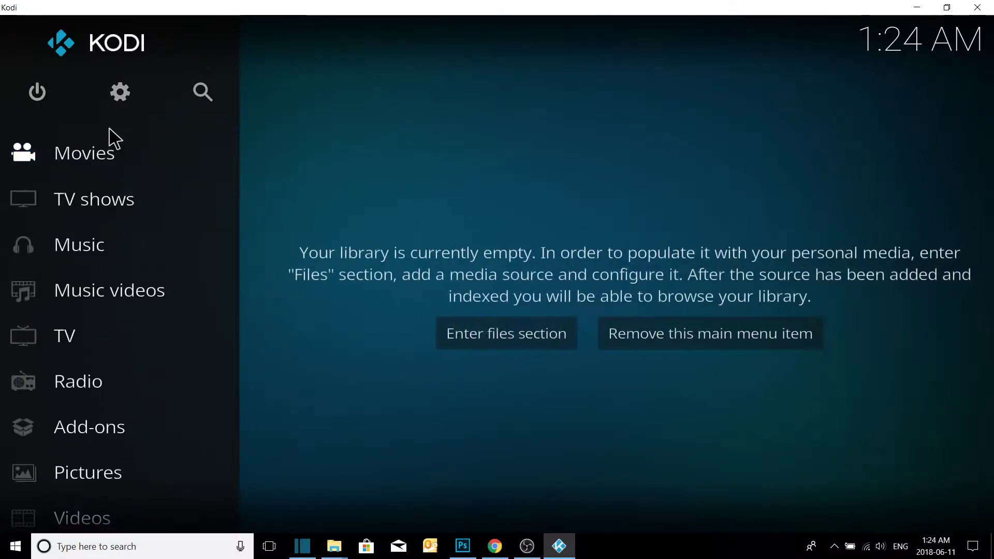
click(119, 95)
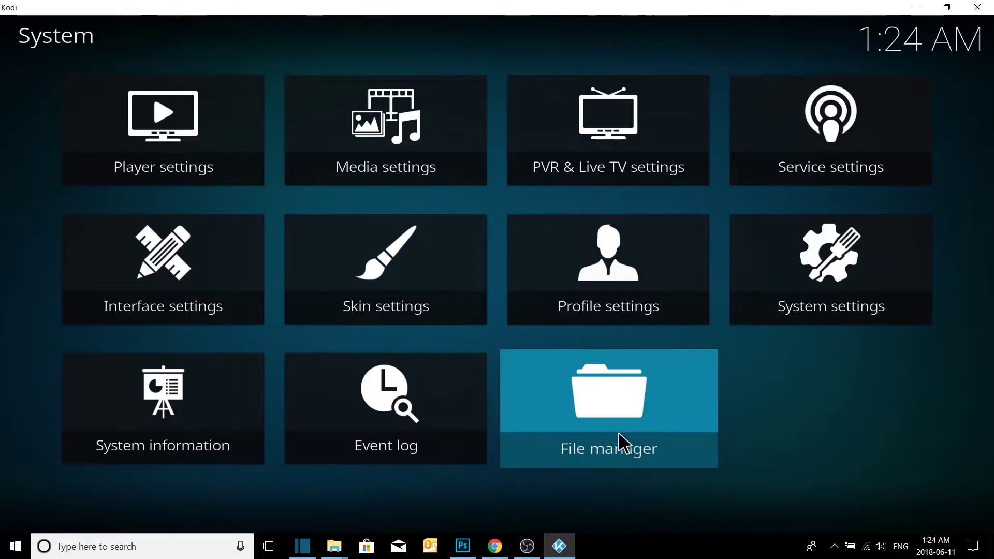
click(619, 433)
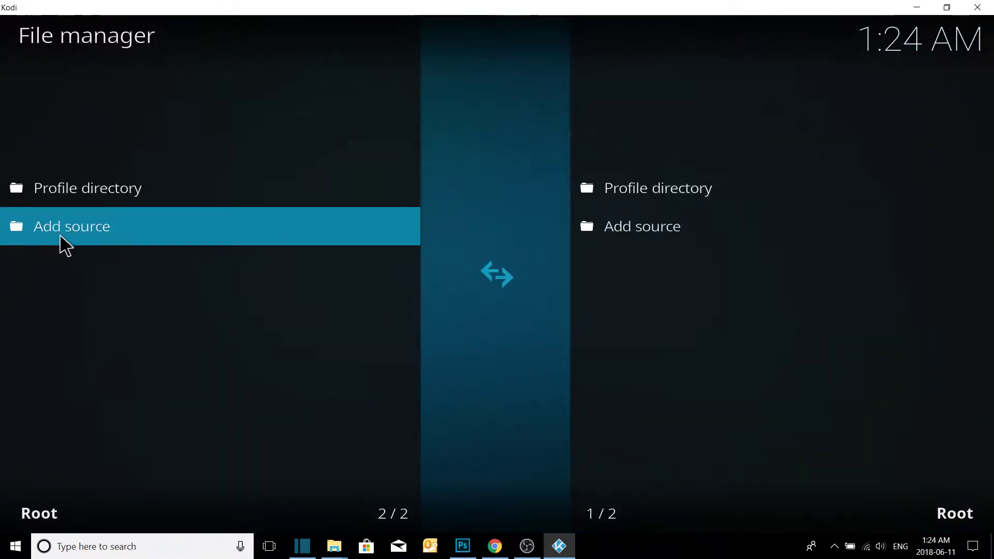
click(63, 234)
click(63, 234)
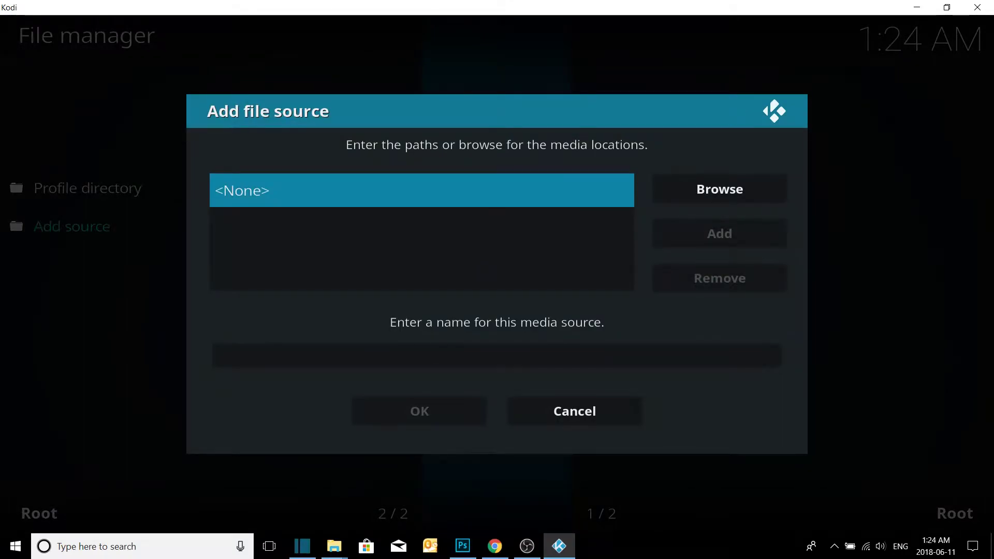
key(Return)
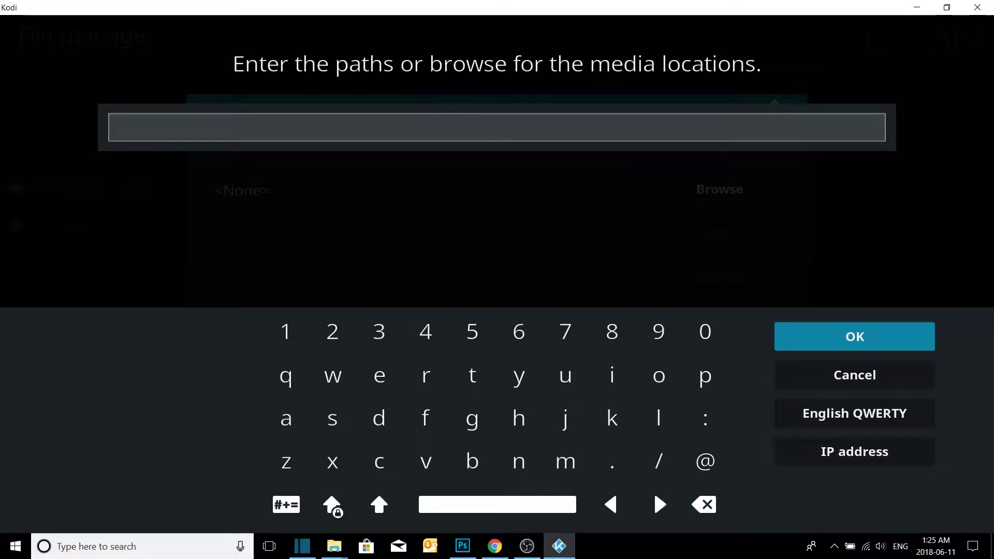
text(http://repo)
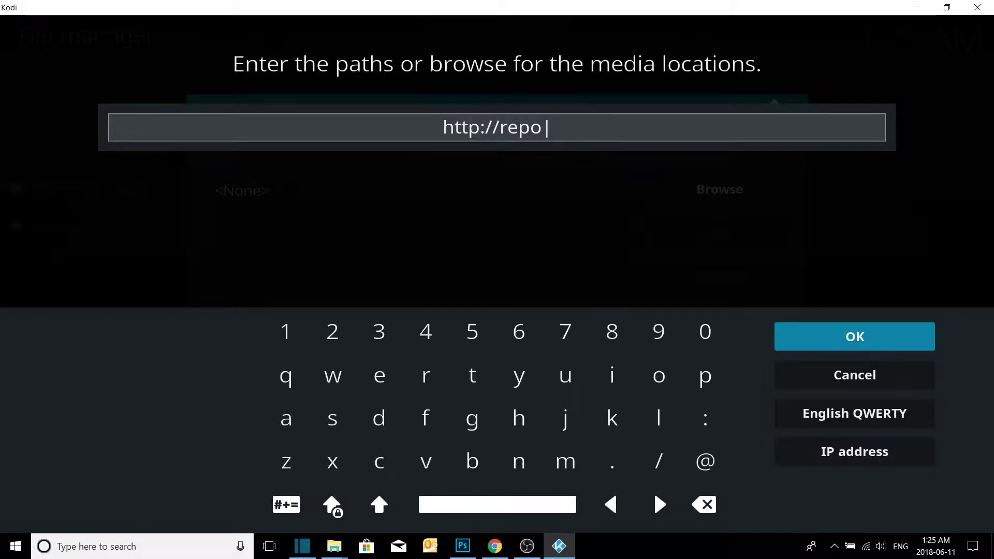
text(.mr)
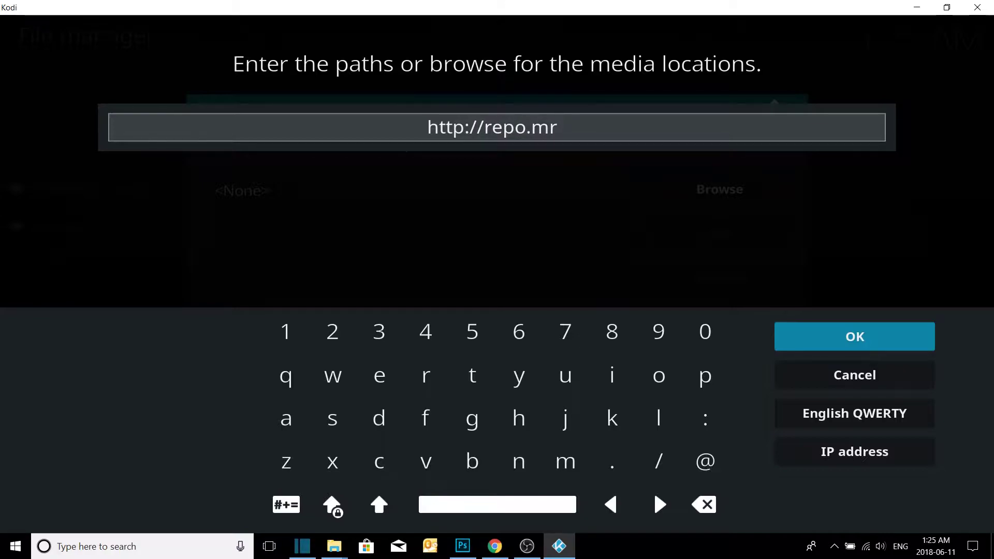
text(blamo)
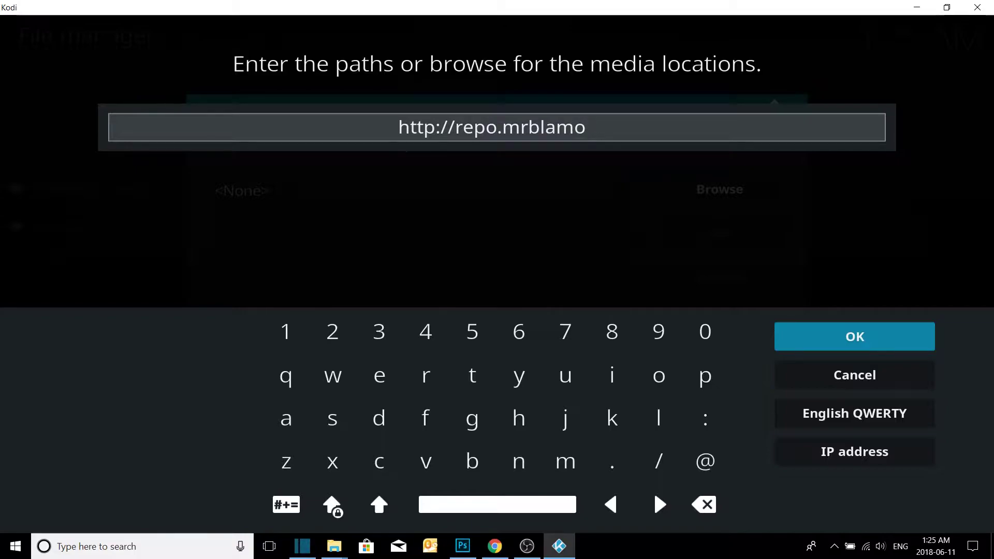
text(.)
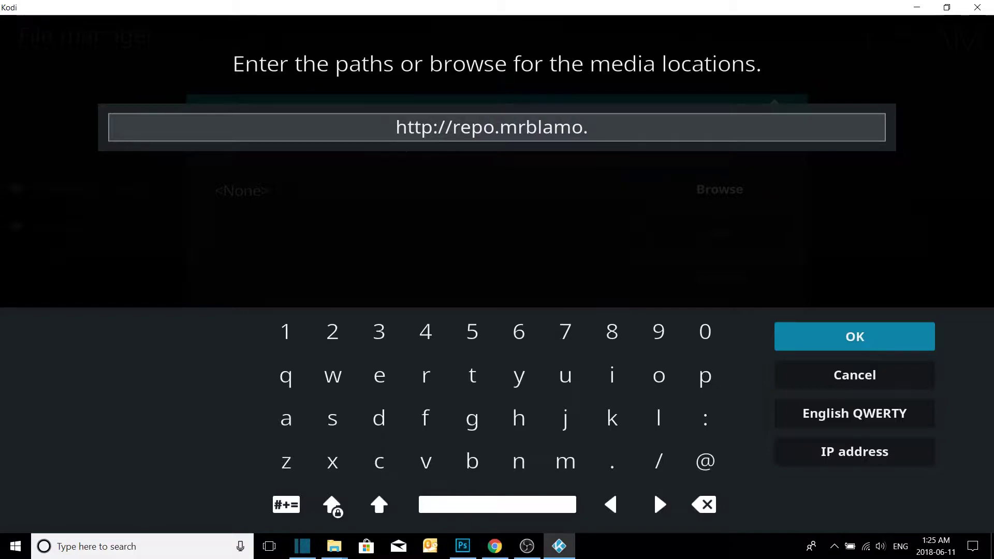
text(xyz)
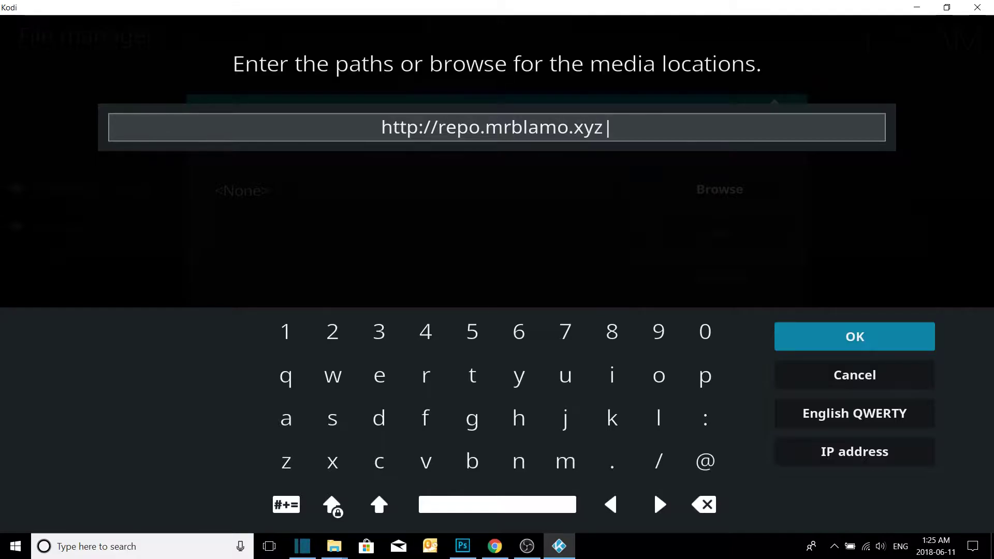
click(880, 346)
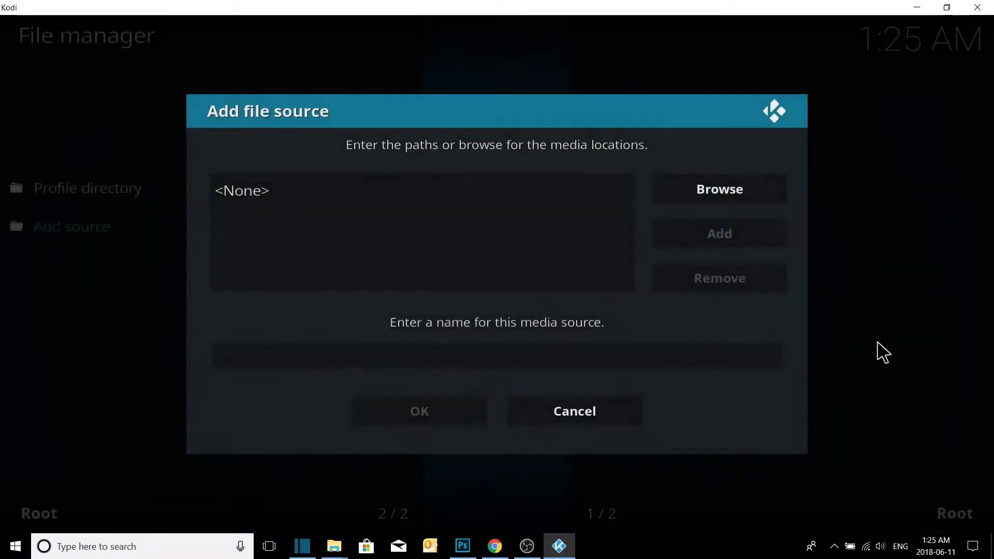
Name the repository source '.blamo' and save it to the File manager.
click(538, 356)
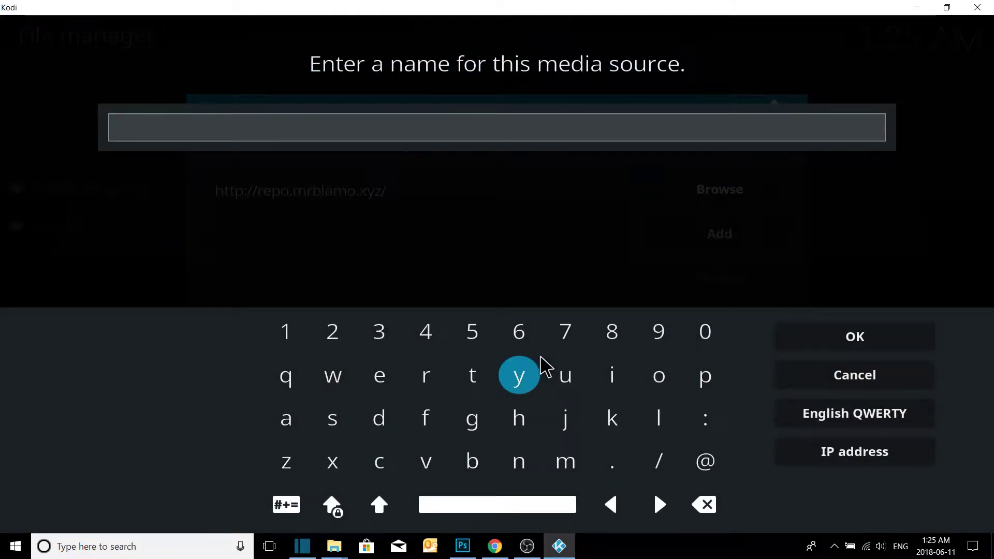
text(.blamo)
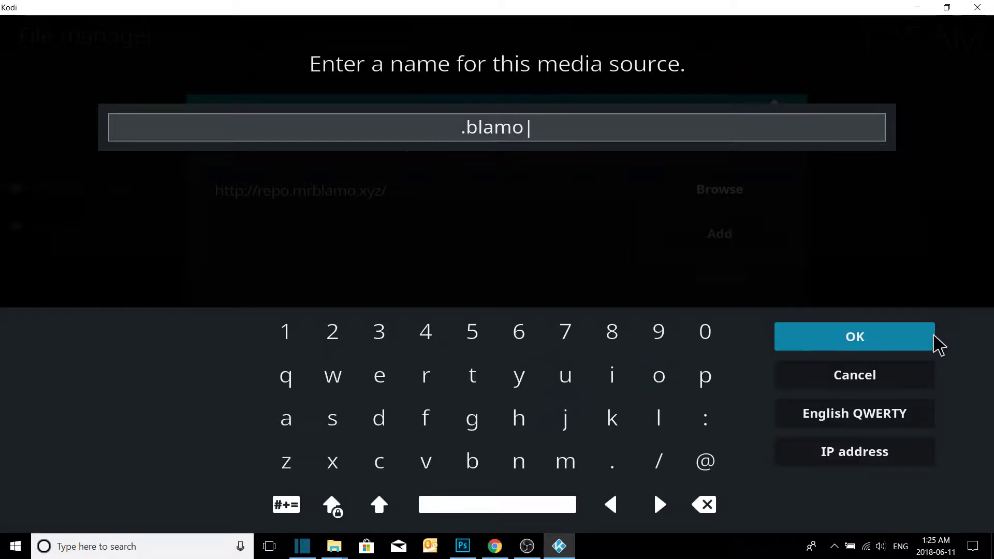
click(868, 346)
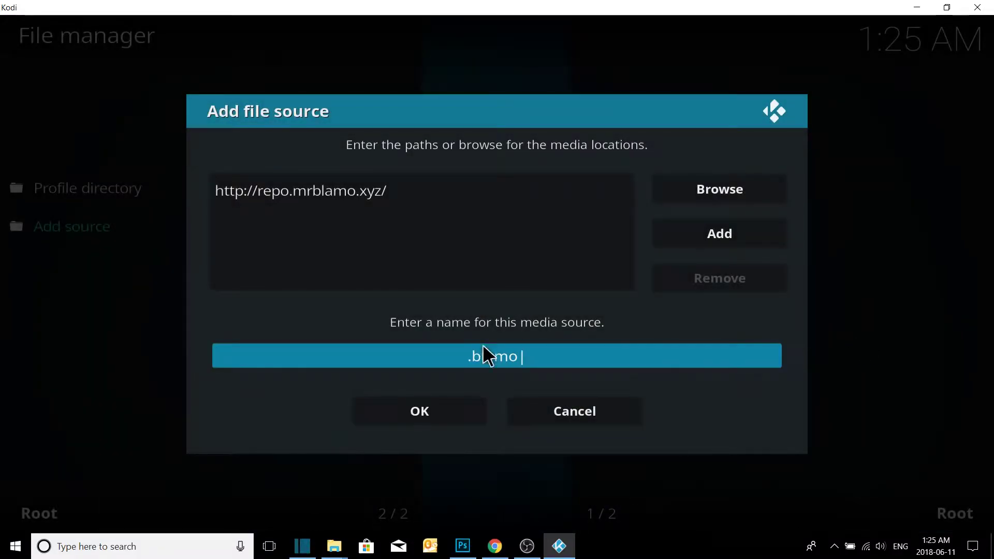
click(433, 409)
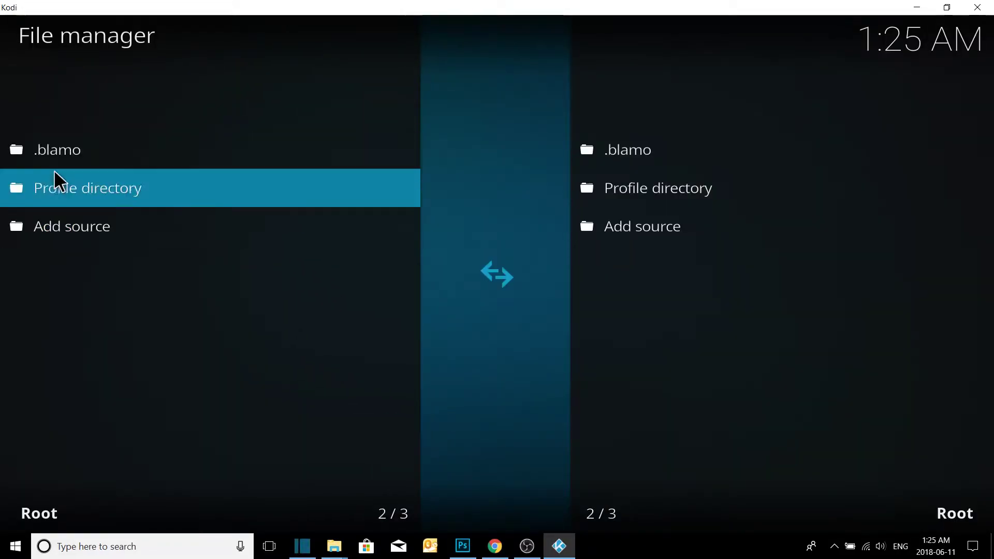
Choose Install from zip file in Add-ons > Add-on browser, which shows the Disabled notice.
key(Escape)
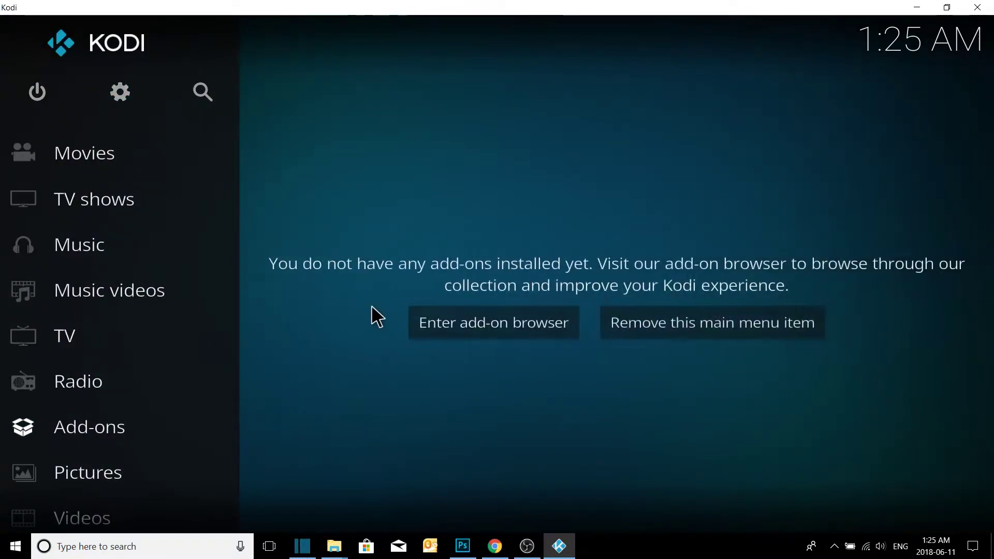
scroll(119, 298, down, 3)
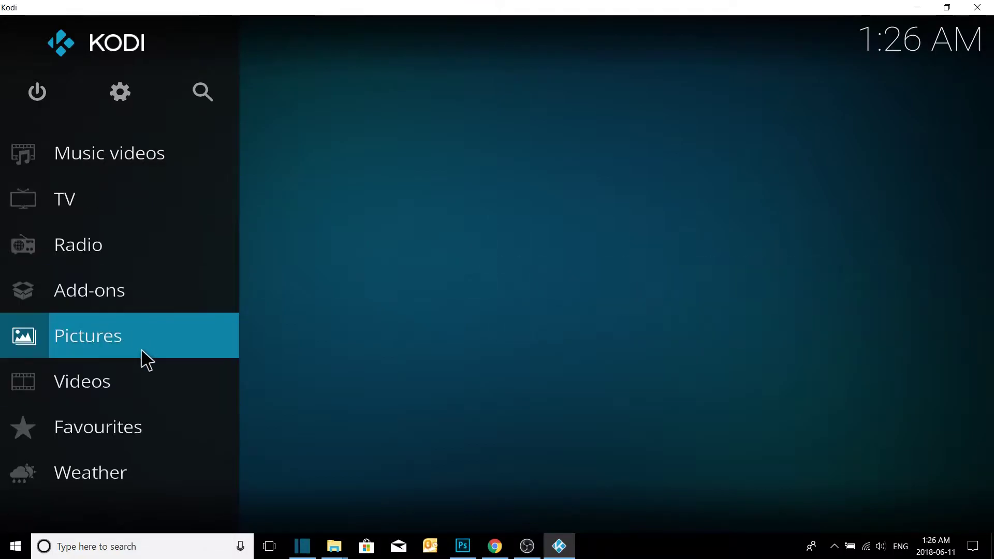
click(123, 300)
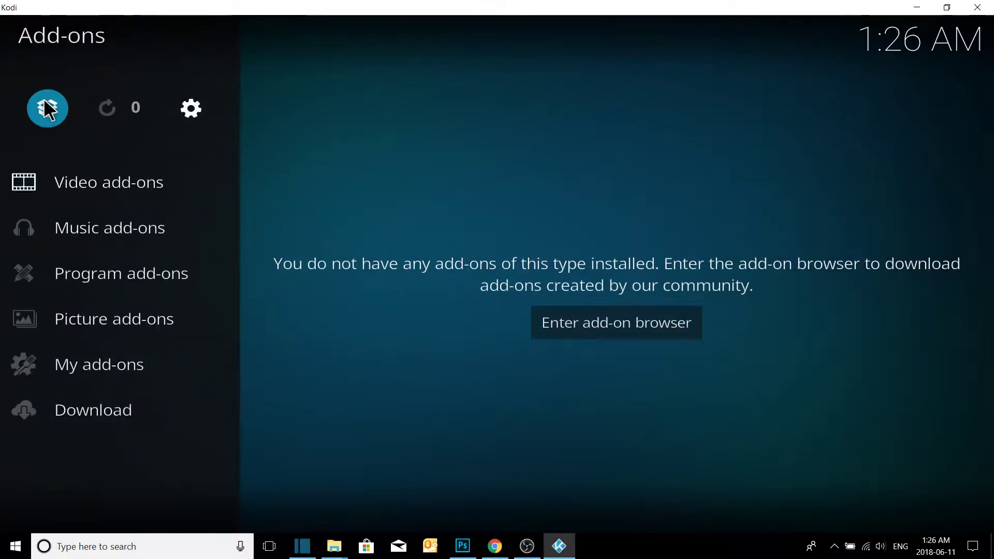
click(44, 102)
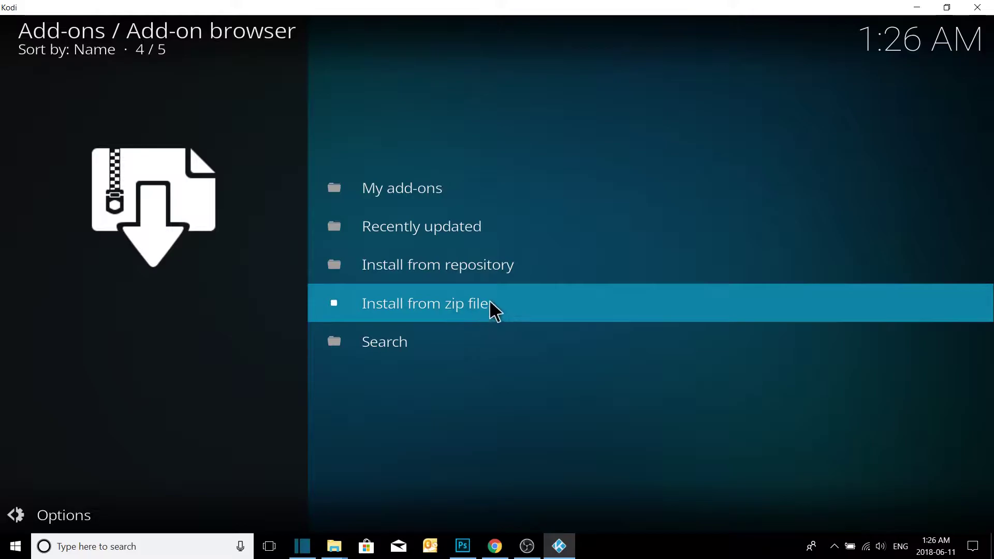
click(507, 307)
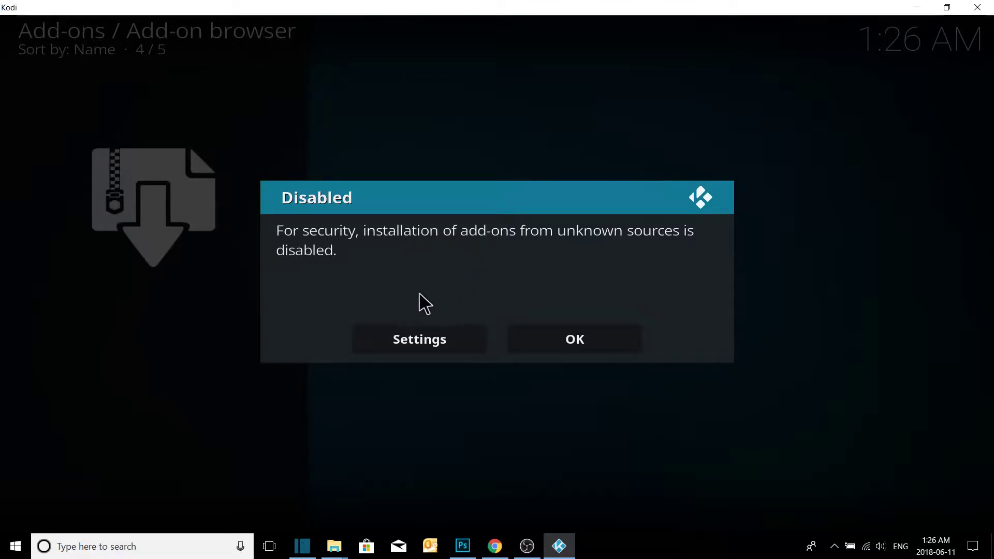
Switch on Unknown sources, accept the warning, and return to the add-on browser.
click(406, 337)
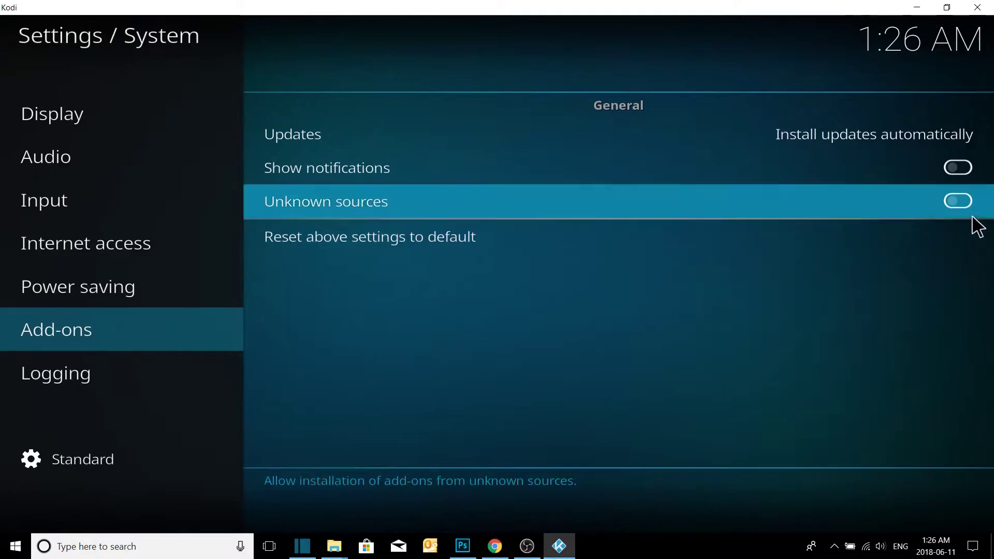
click(956, 200)
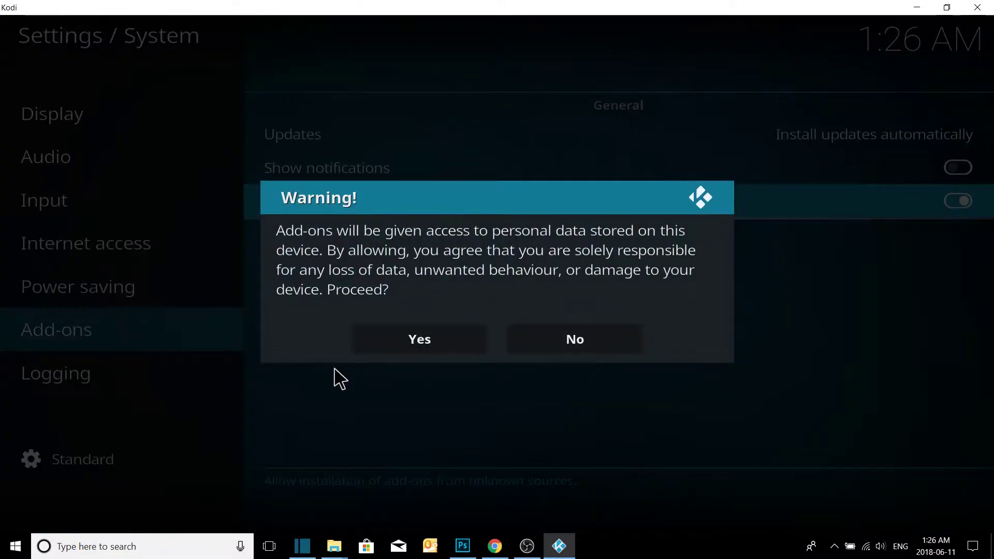
click(380, 344)
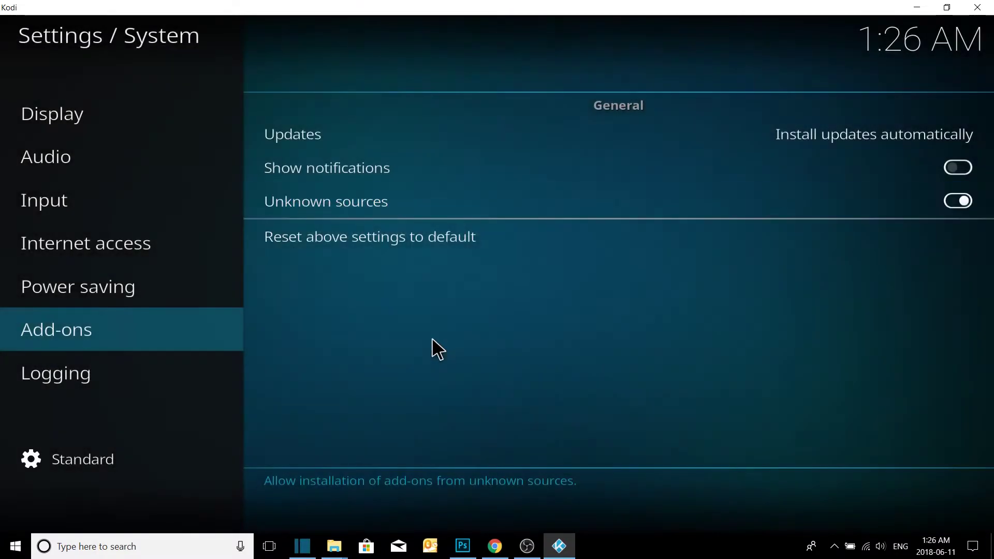
right_click(437, 339)
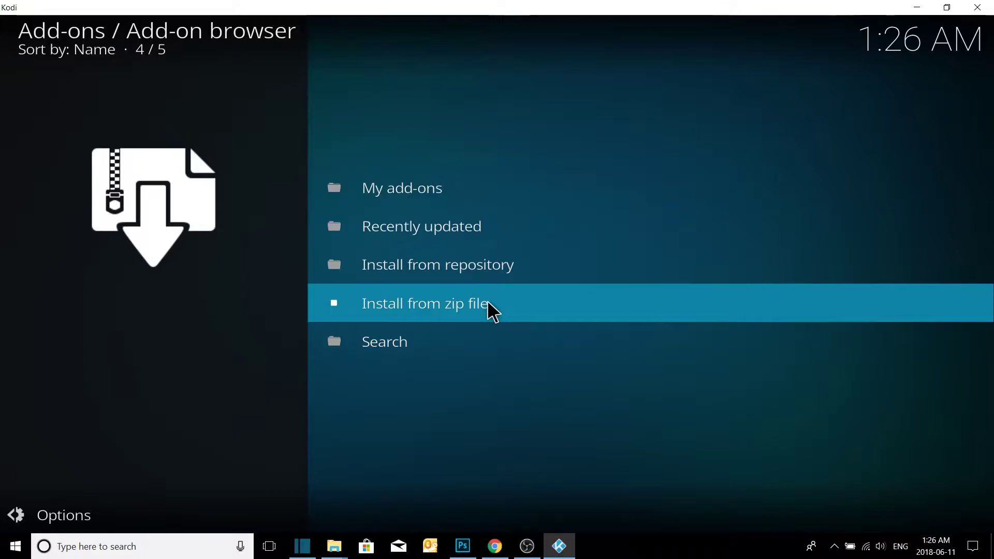
Install repository.blamo-0.1.3.zip from the .blamo source via Install from zip file.
click(488, 305)
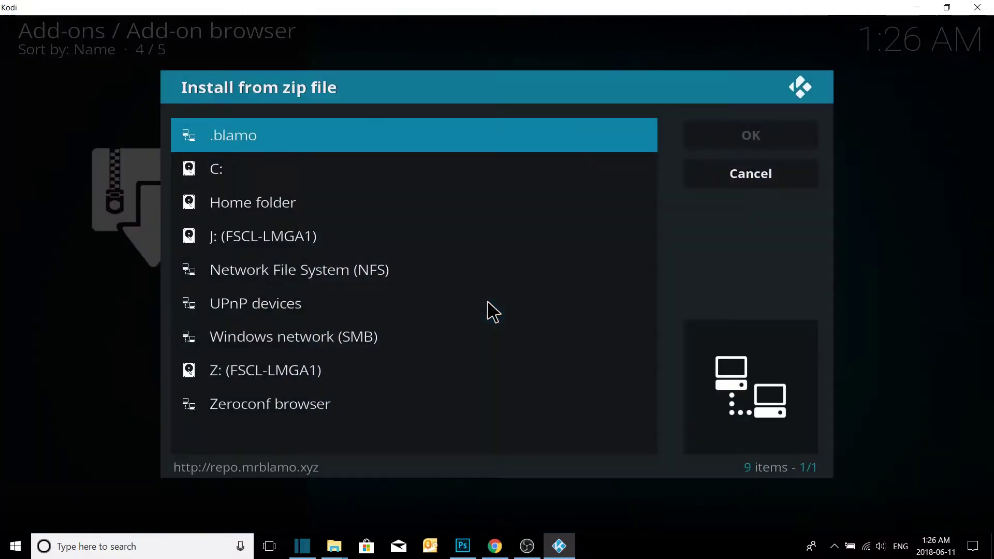
click(258, 141)
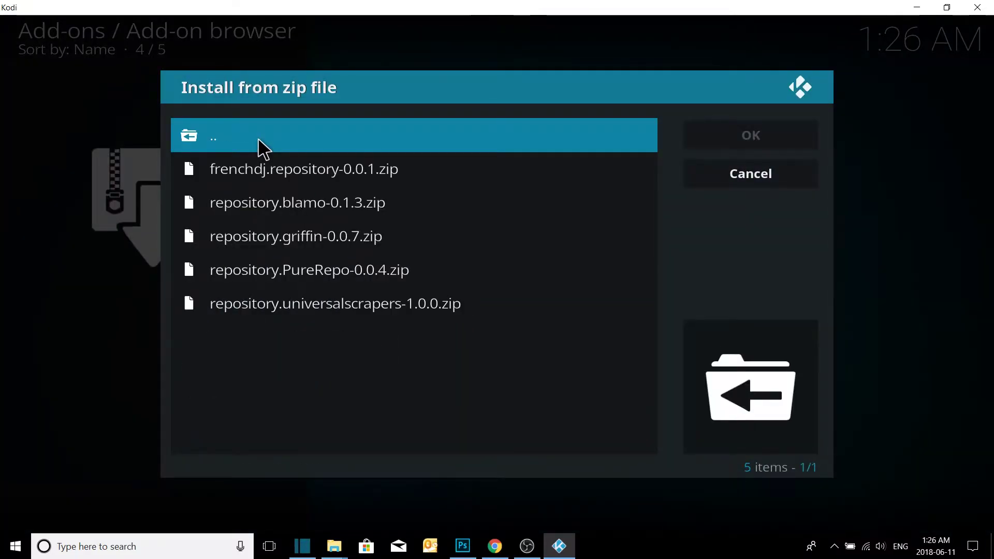
click(353, 202)
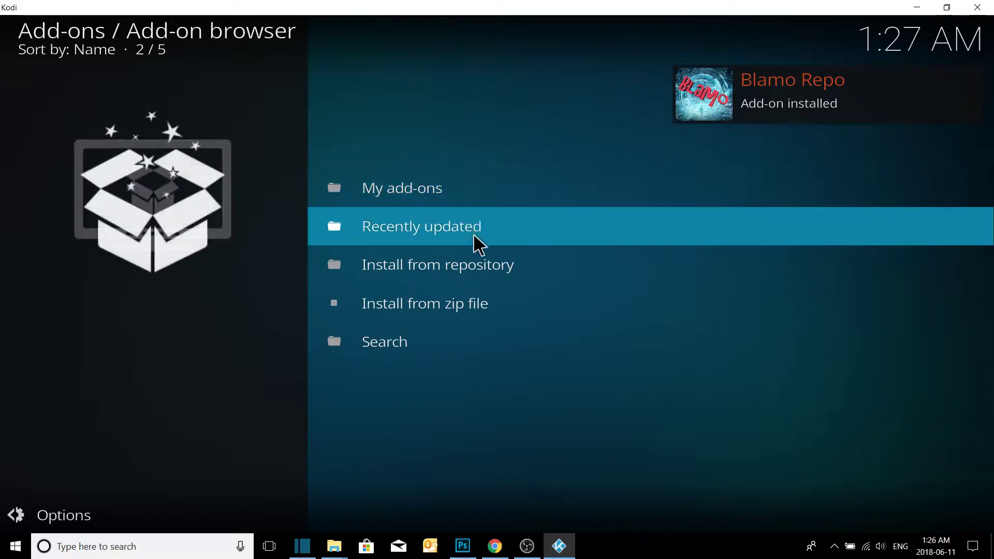
Browse Install from repository > Blamo Repo > Video add-ons and scroll down to Placenta.
click(527, 272)
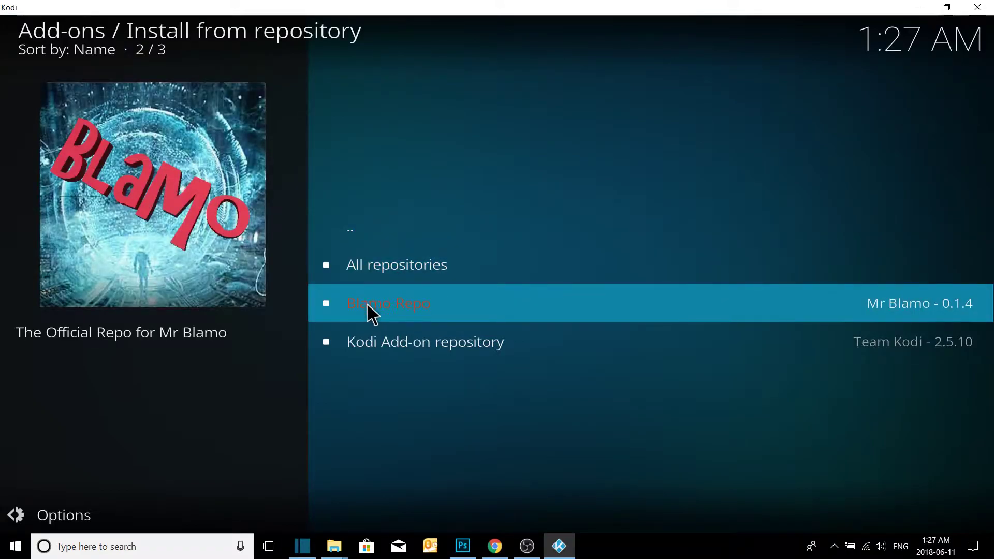
click(415, 313)
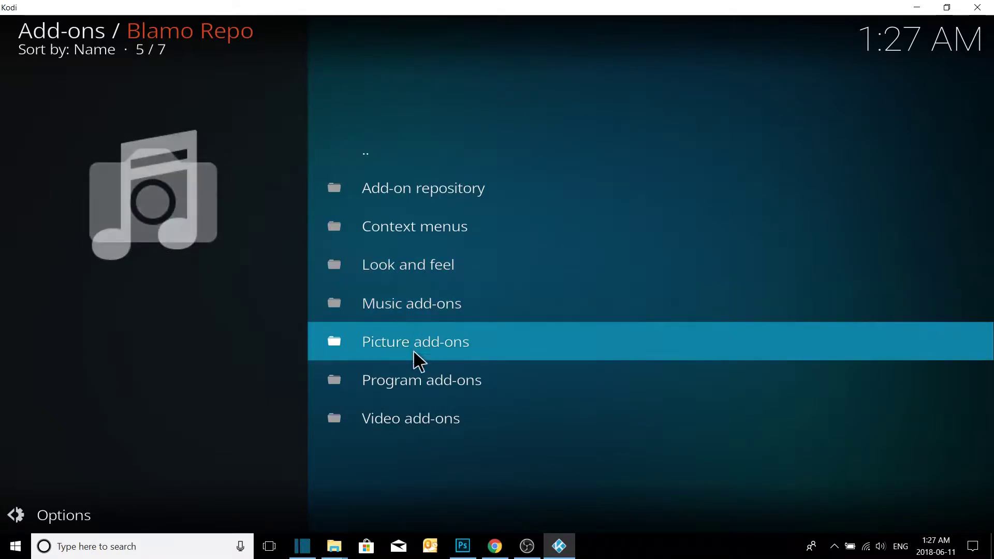
click(485, 421)
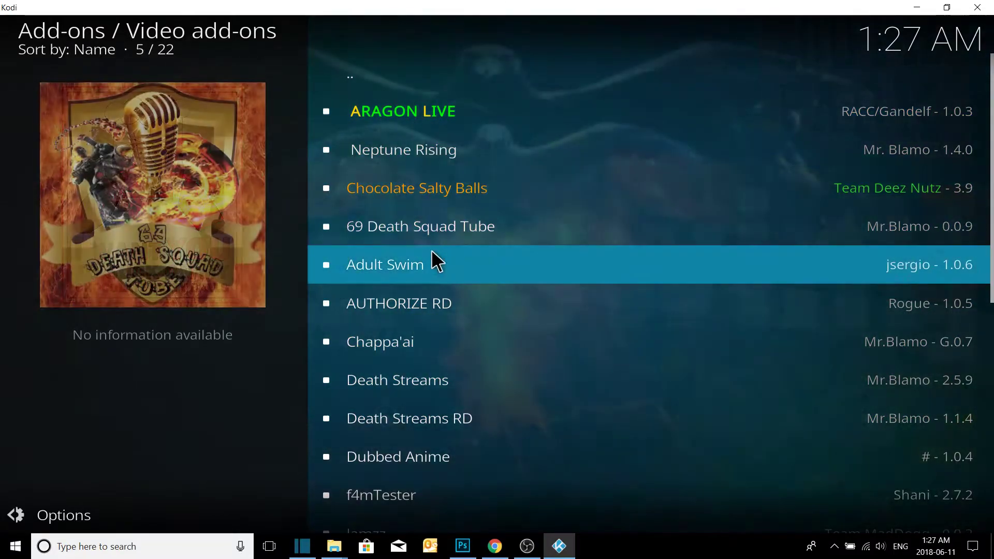
scroll(418, 422, down, 6)
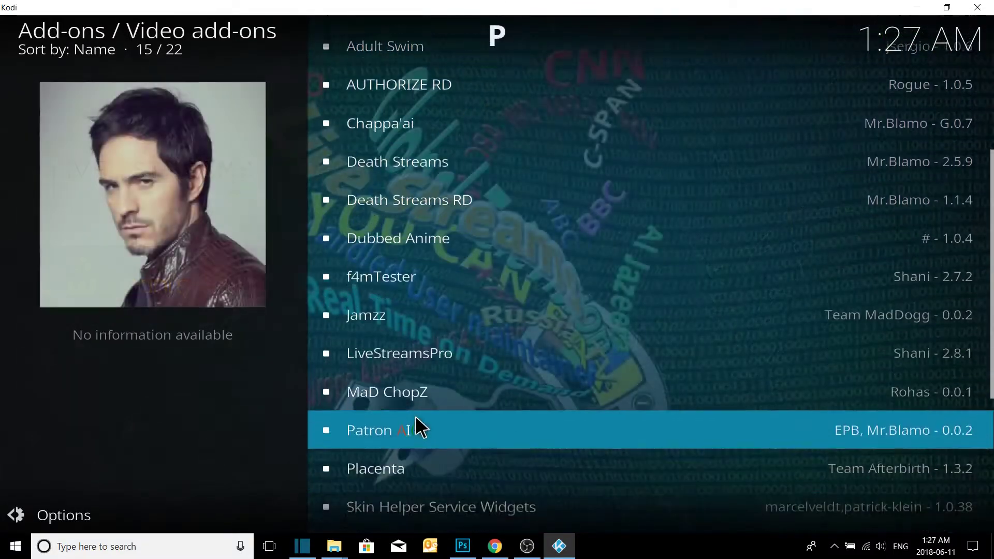
scroll(418, 424, down, 4)
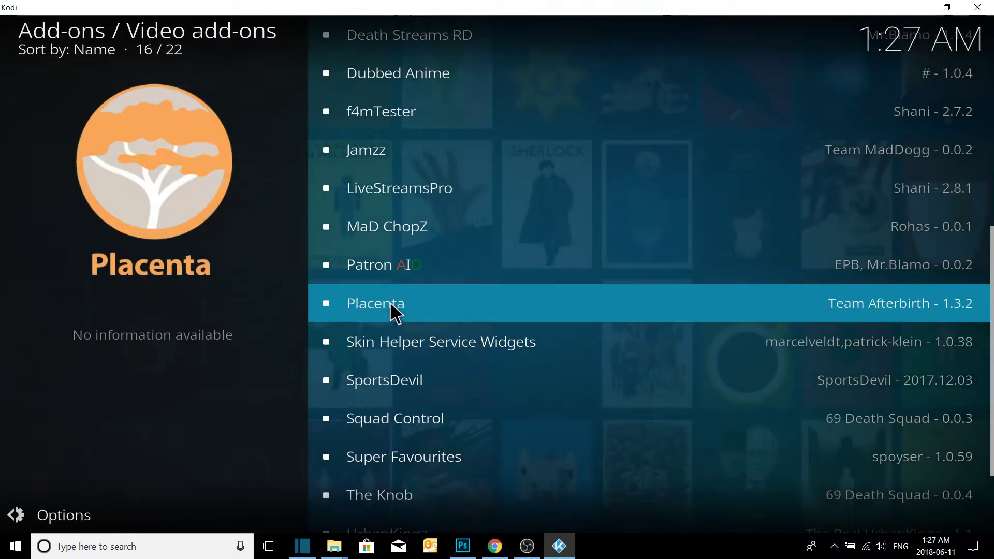
Install Placenta 1.3.2 from its info page, along with its ResolveURL dependency.
click(390, 303)
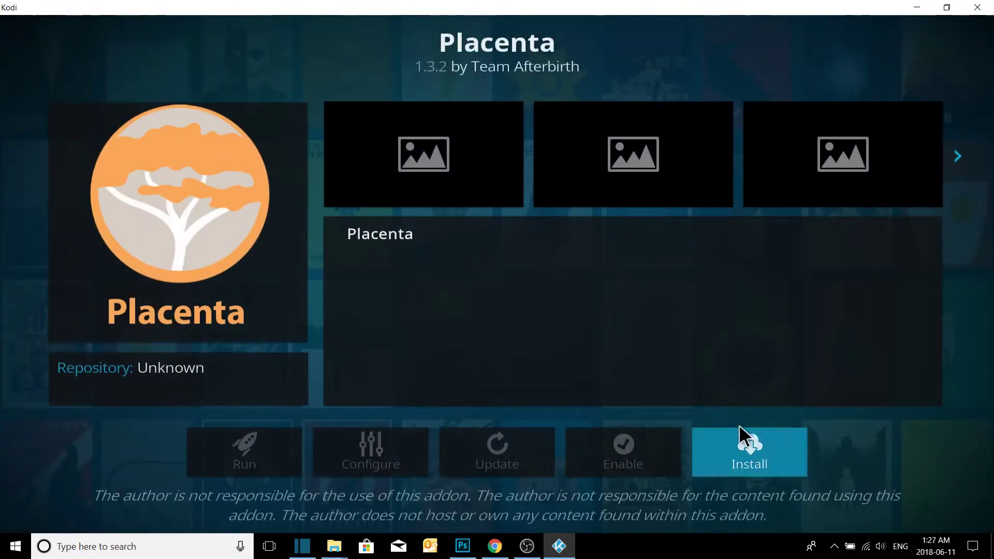
click(760, 449)
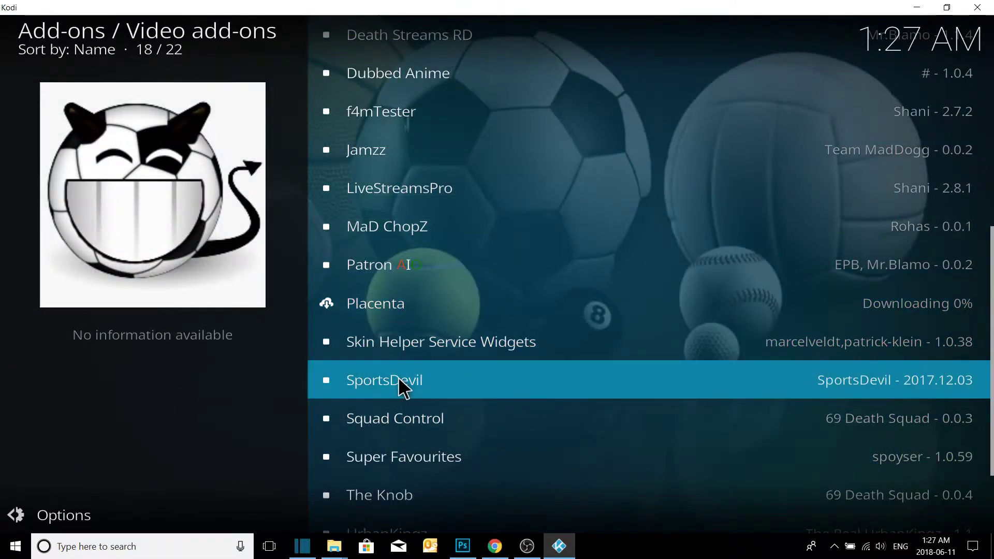
scroll(399, 380, down, 2)
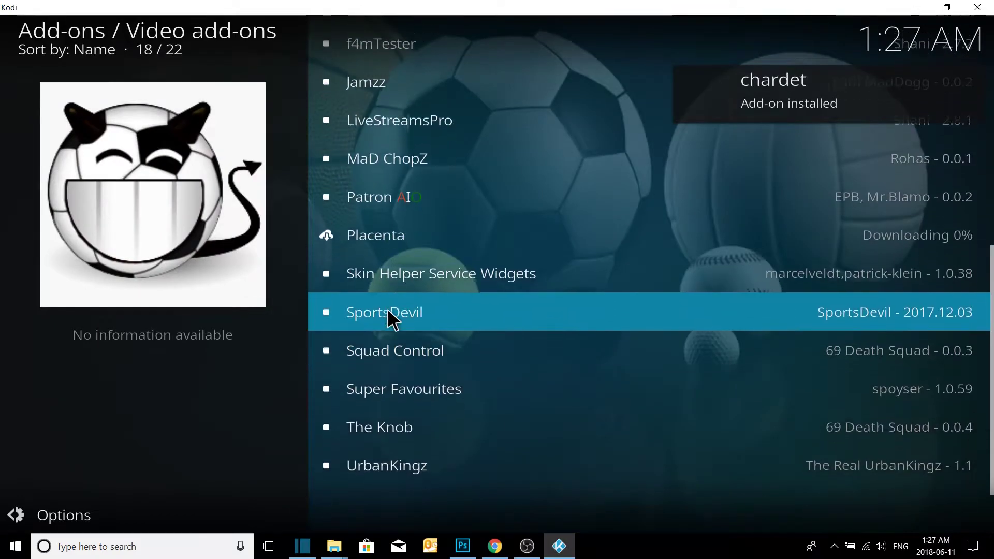
scroll(414, 309, up, 1)
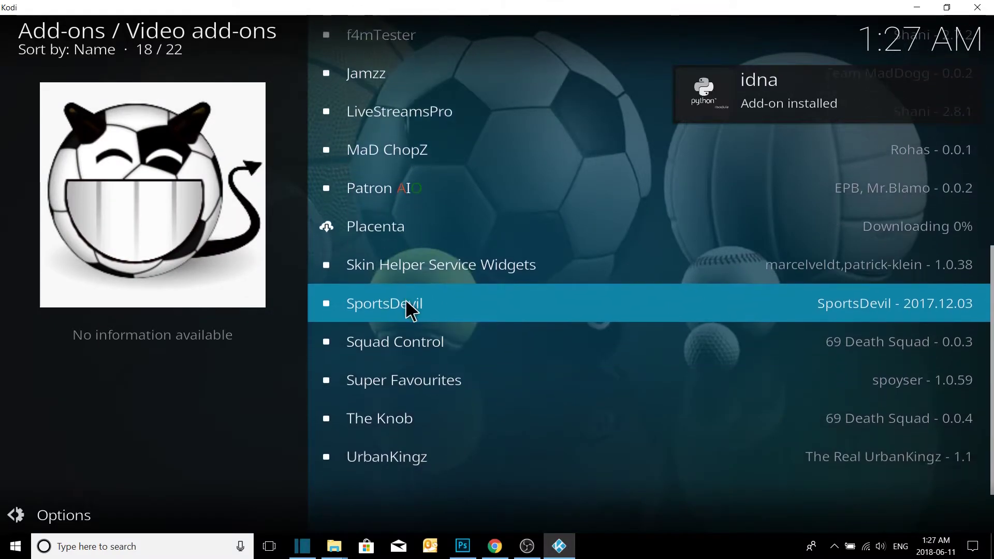
scroll(733, 65, up, 2)
scroll(565, 192, up, 3)
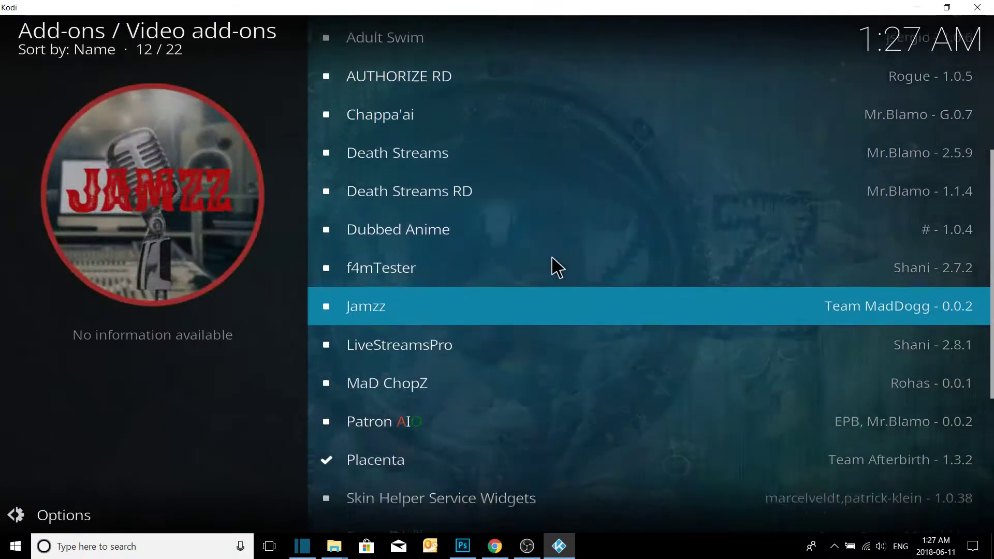
scroll(552, 255, down, 5)
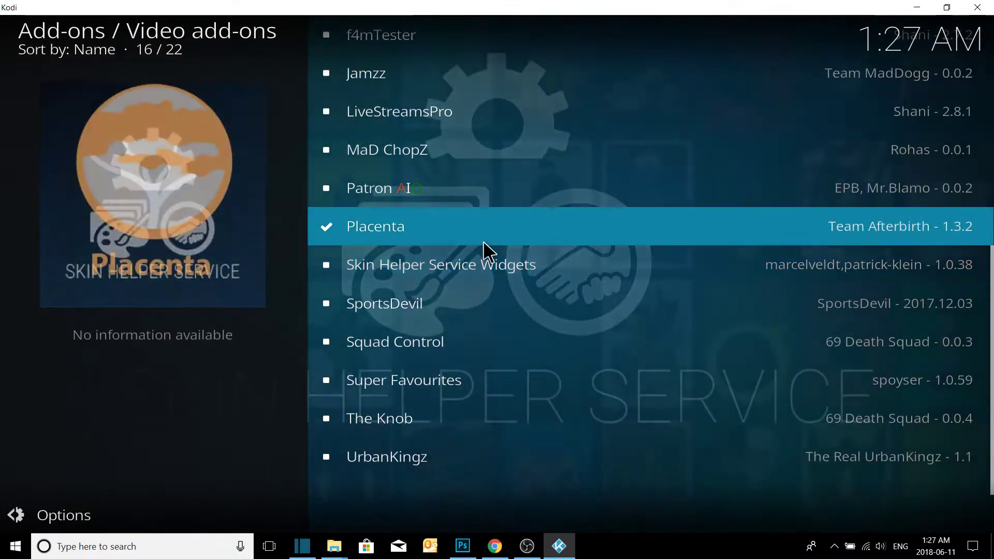
Install SportsDevil 2017.12.03 with its dateutil and singledispatch dependencies.
click(395, 310)
click(776, 455)
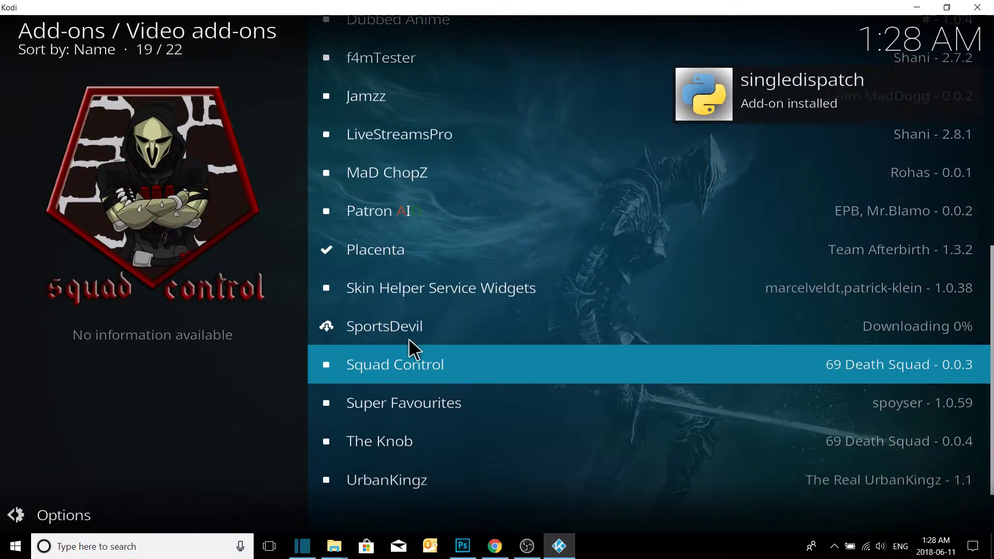
scroll(409, 337, up, 3)
scroll(408, 340, down, 3)
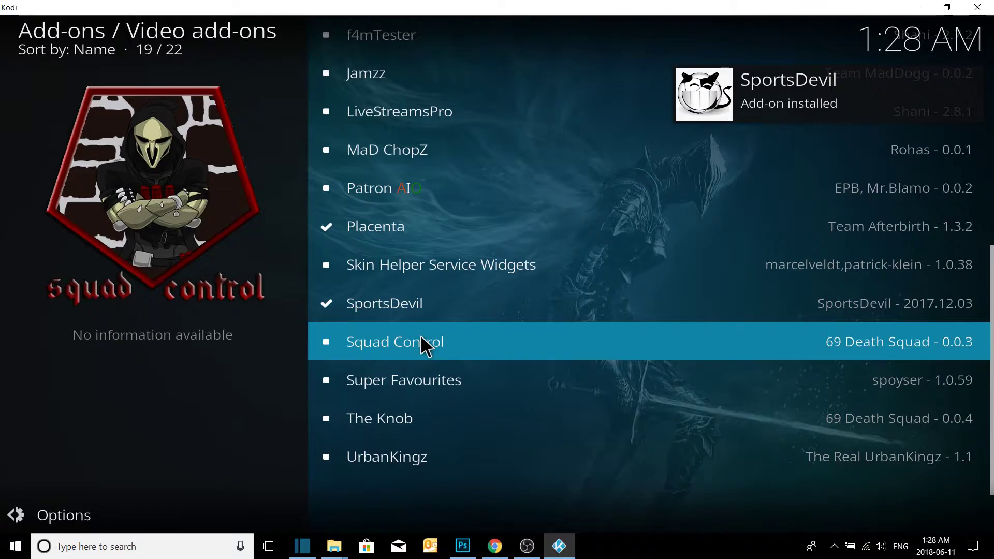
scroll(421, 344, up, 4)
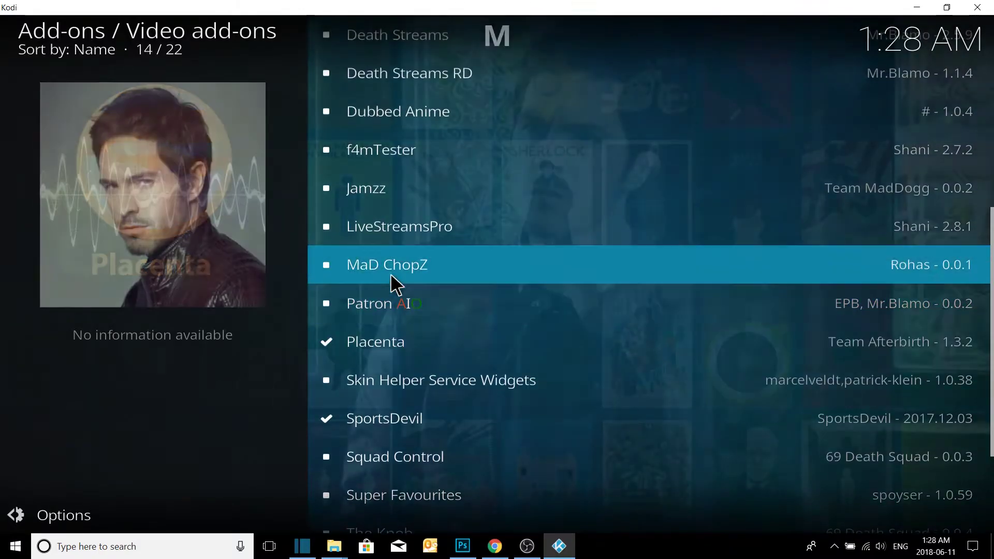
scroll(390, 254, up, 3)
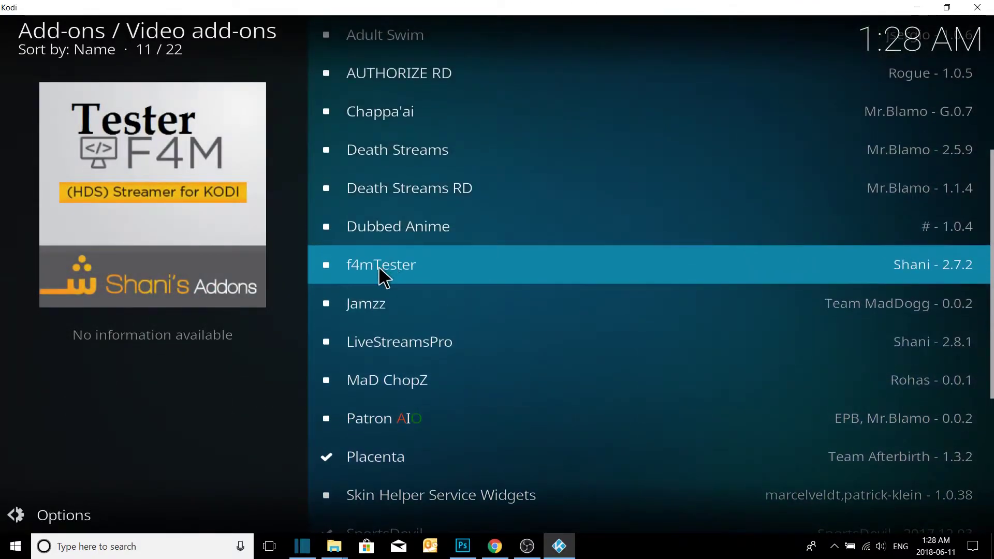
Install f4mTester 2.7.2 by Shani from Blamo Repo, then scroll up toward Neptune Rising.
click(379, 264)
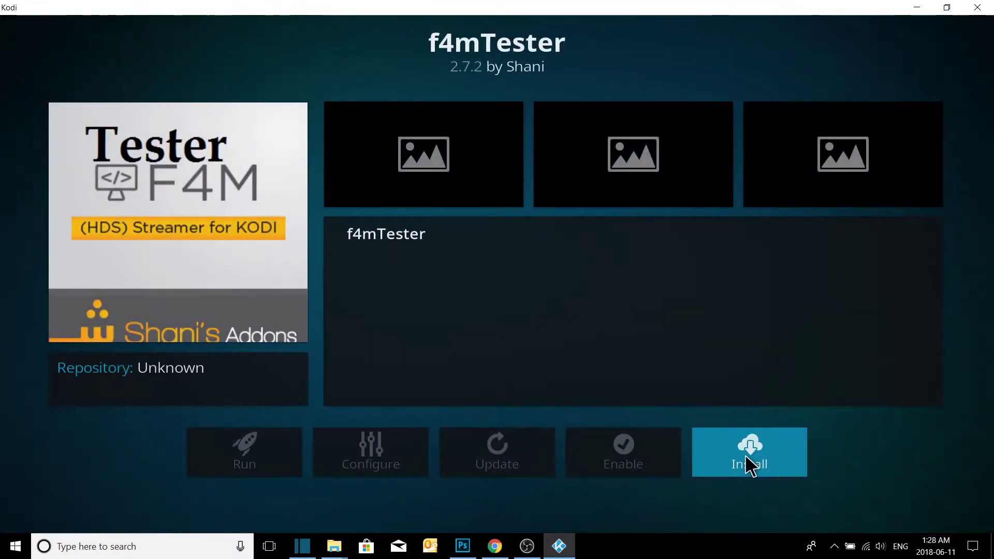
click(749, 465)
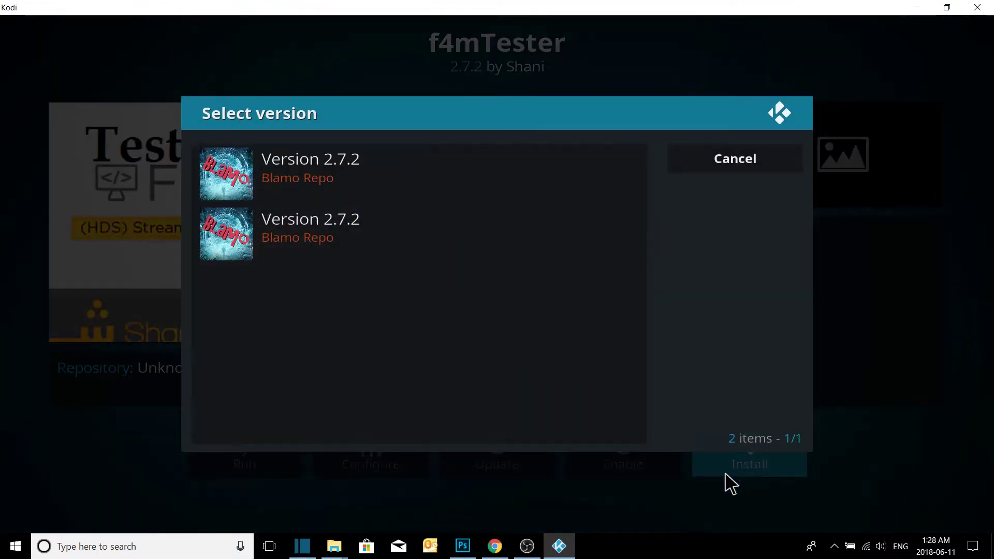
click(326, 179)
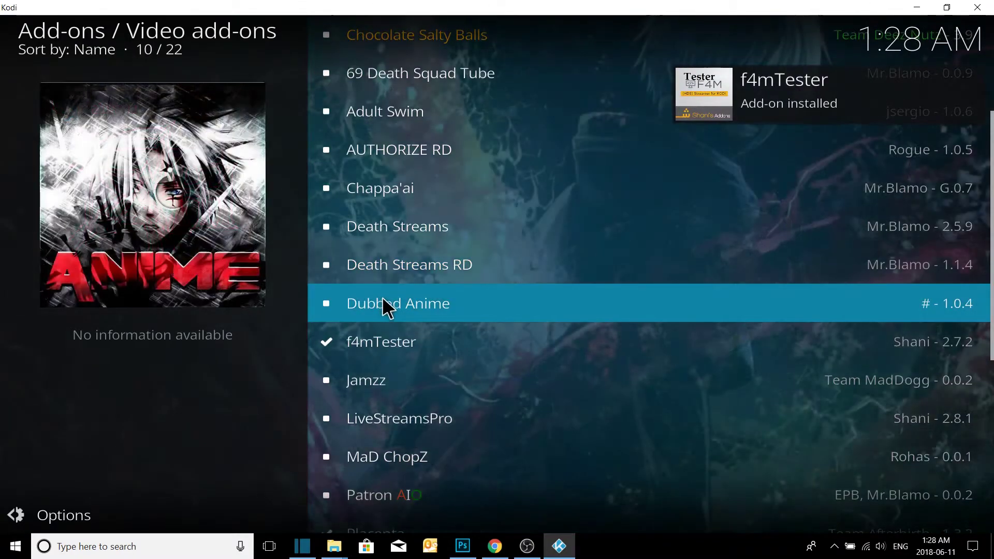
scroll(382, 297, up, 2)
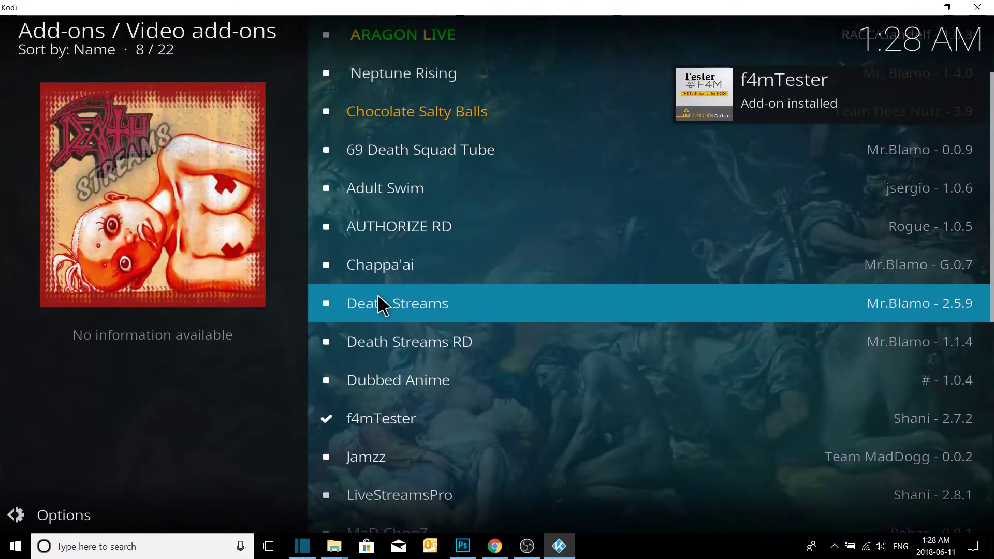
scroll(377, 296, up, 1)
scroll(378, 295, up, 1)
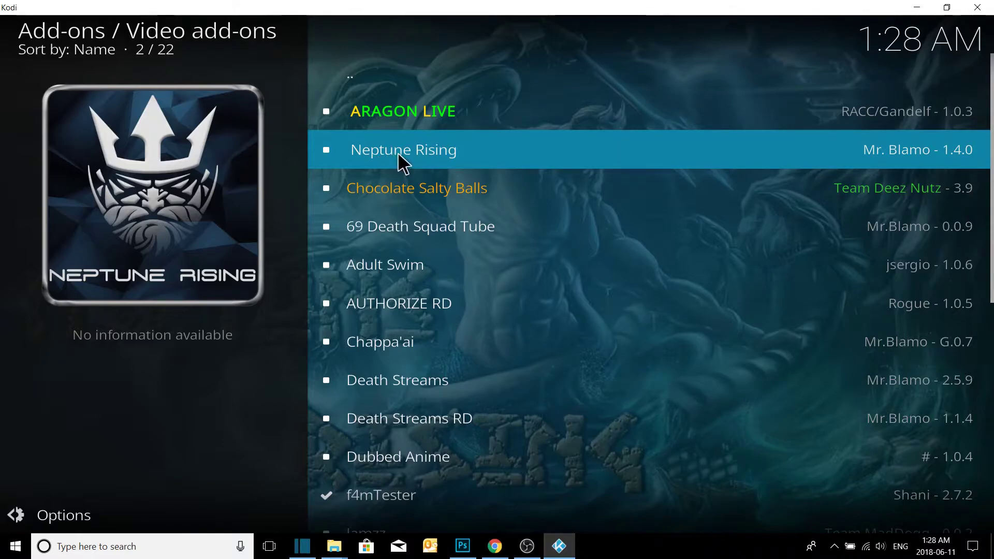
Install the Neptune Rising 1.4.0 video add-on, then scroll the add-on list back to the top.
click(399, 151)
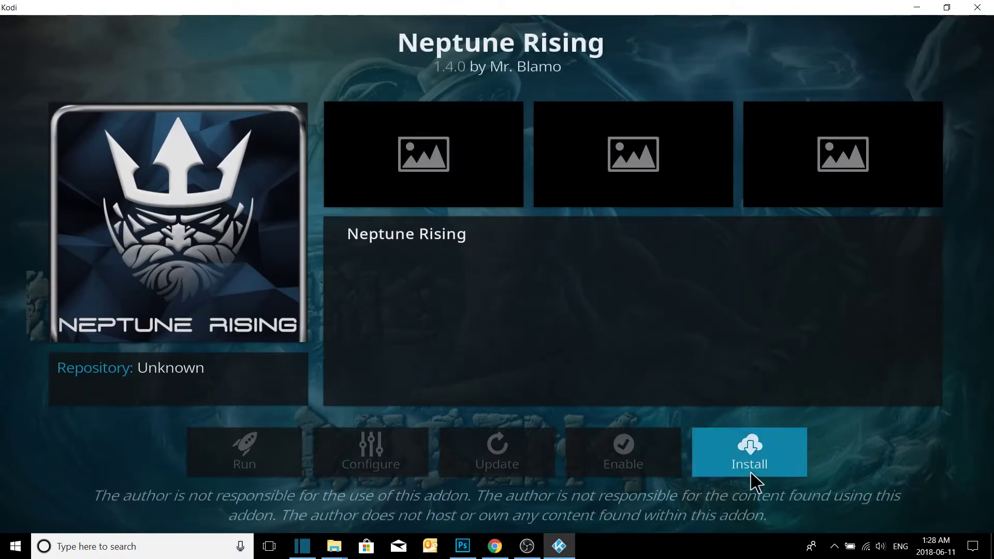
click(751, 462)
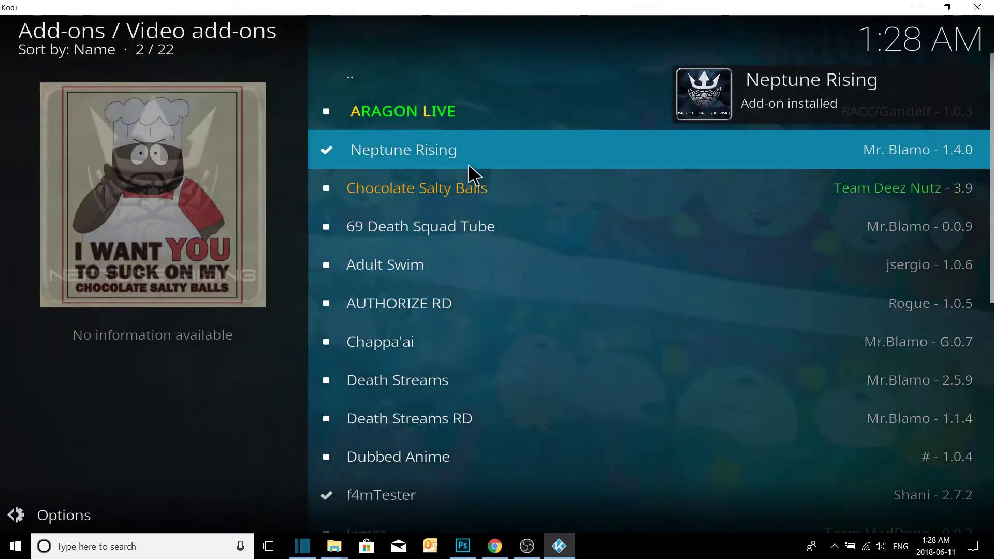
scroll(478, 276, down, 9)
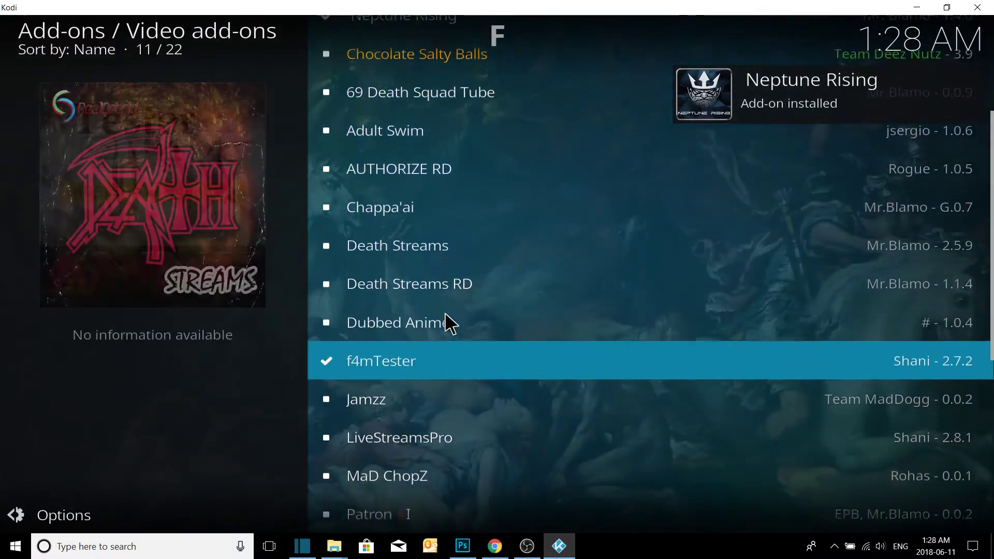
scroll(396, 257, down, 3)
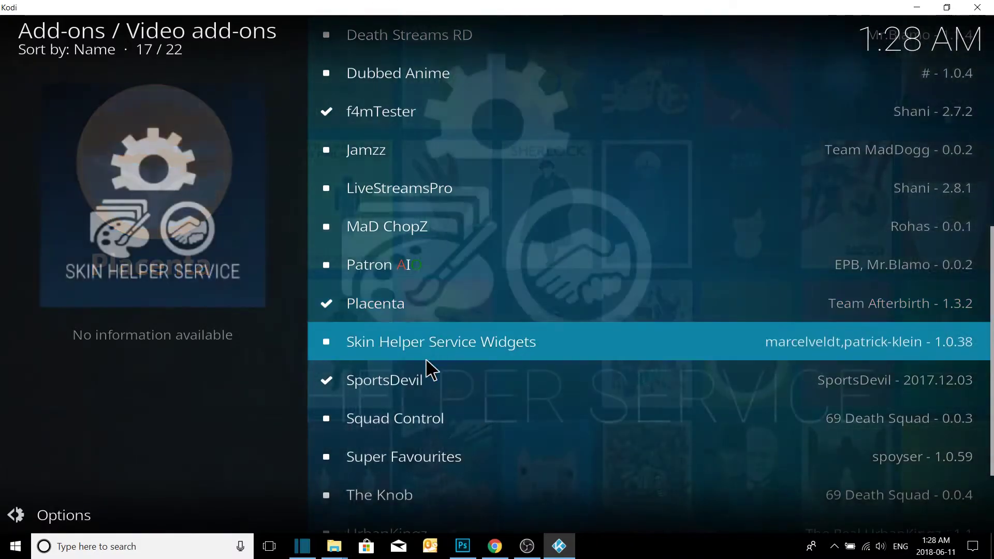
scroll(417, 378, up, 7)
scroll(413, 362, up, 5)
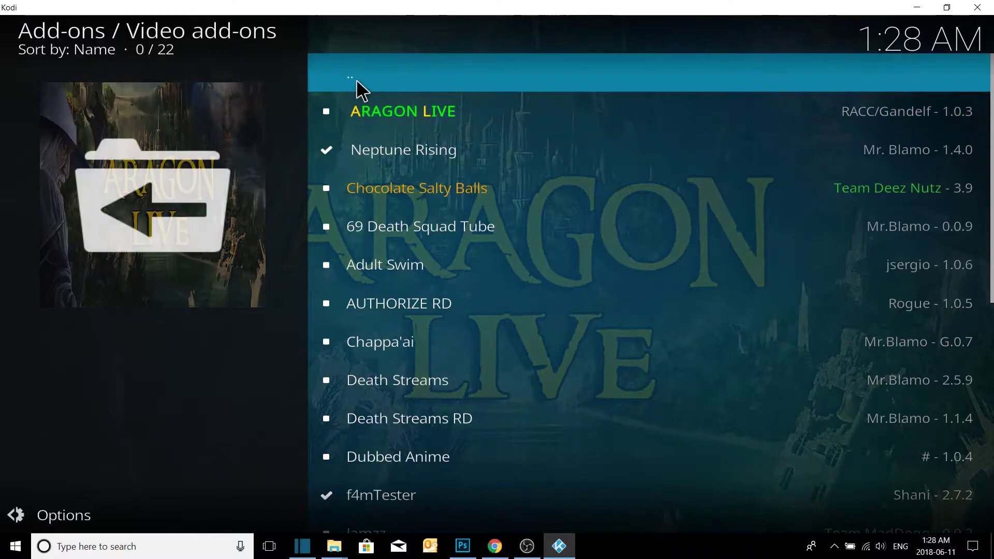
Browse the Blamo Repo's Program add-ons, then open its Music add-ons list of 9 entries.
click(356, 79)
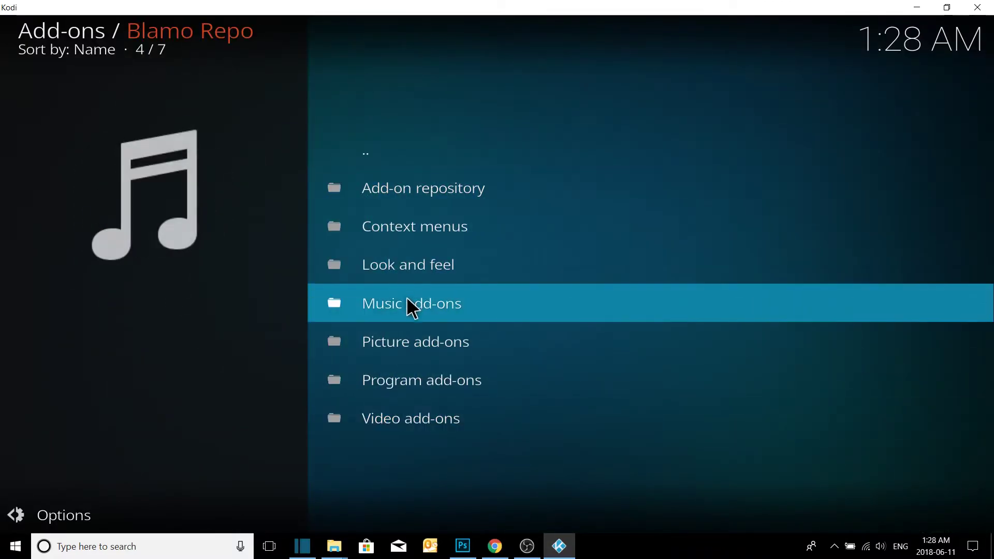
click(411, 373)
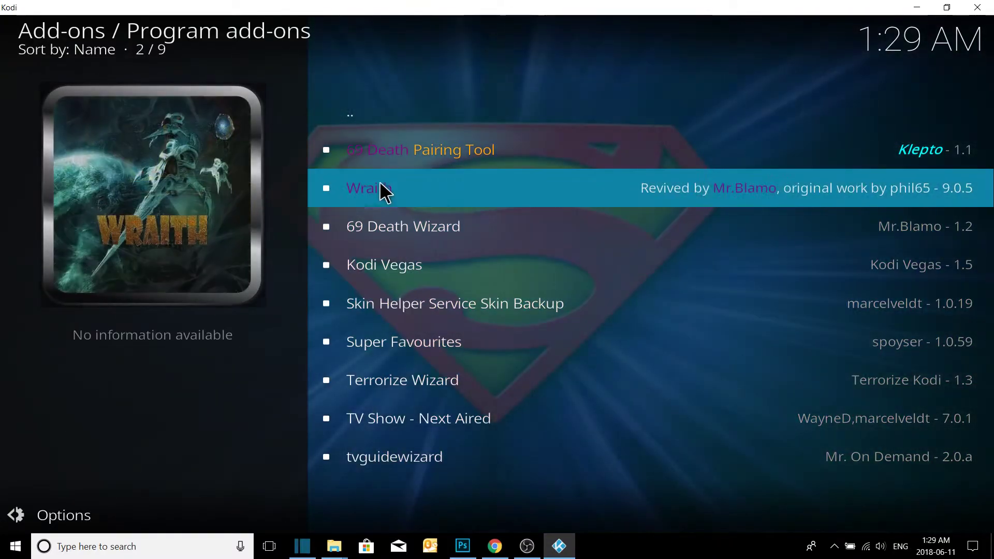
click(377, 124)
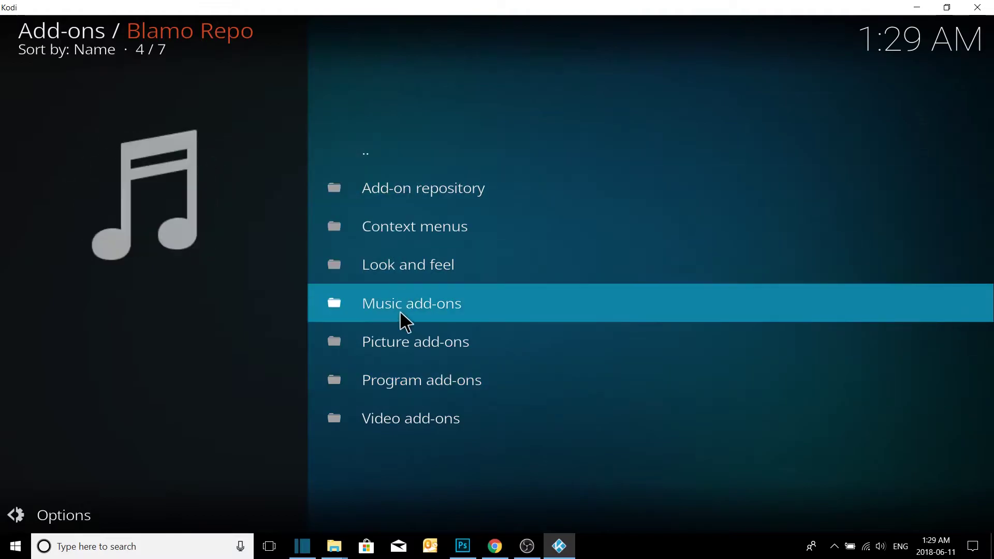
click(402, 308)
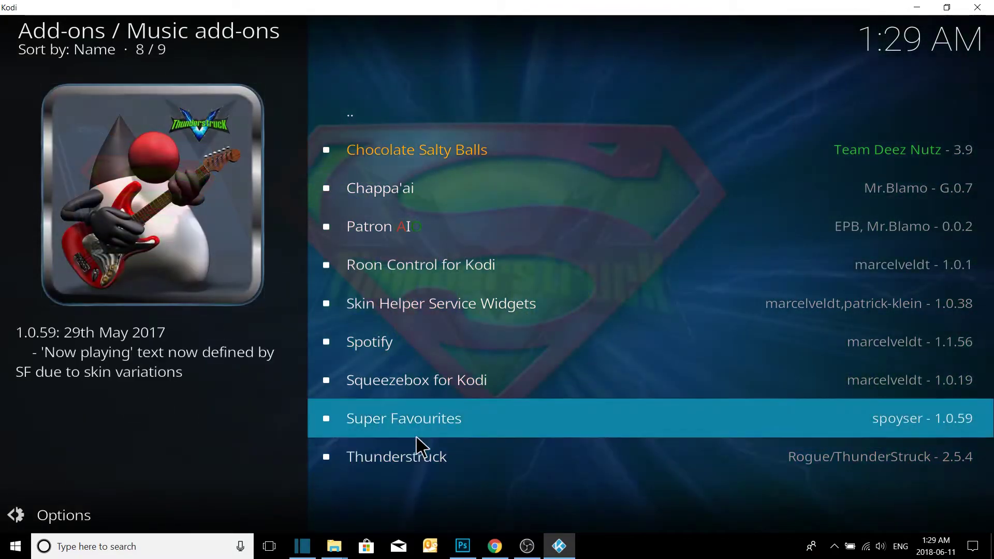
Install the jsergio repo 1.0.3 and Androidbboy 1.1 repositories from Blamo Repo's Add-on repository category.
click(370, 110)
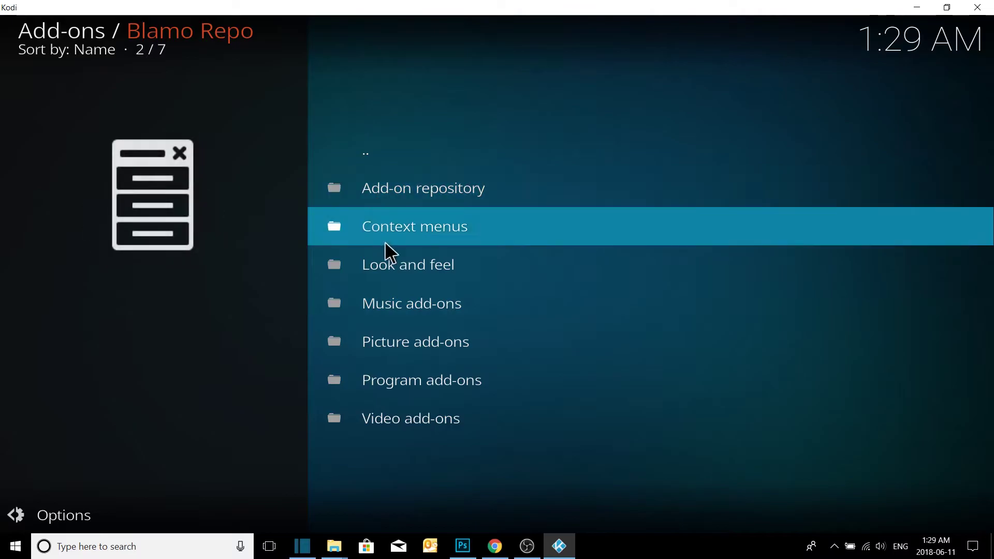
click(392, 192)
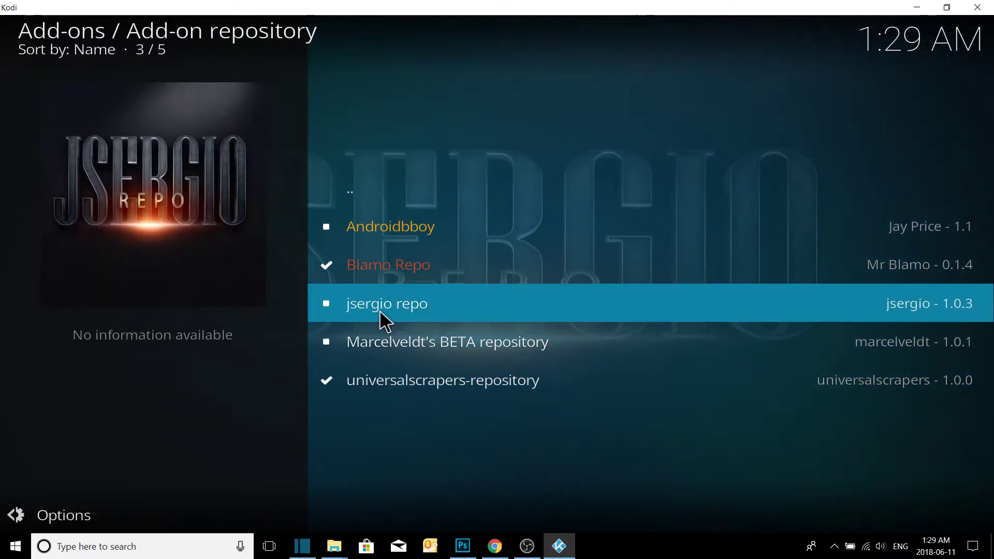
click(385, 321)
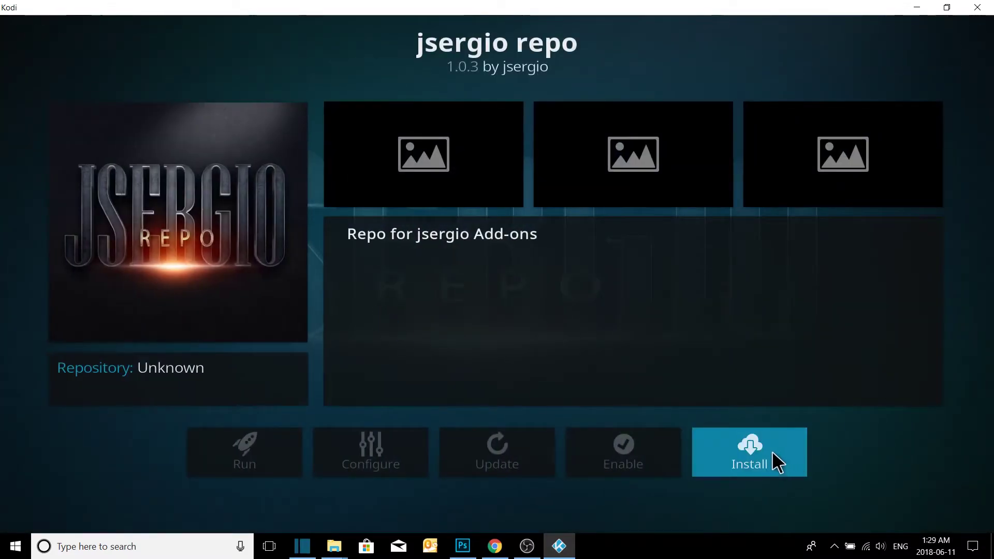
click(759, 448)
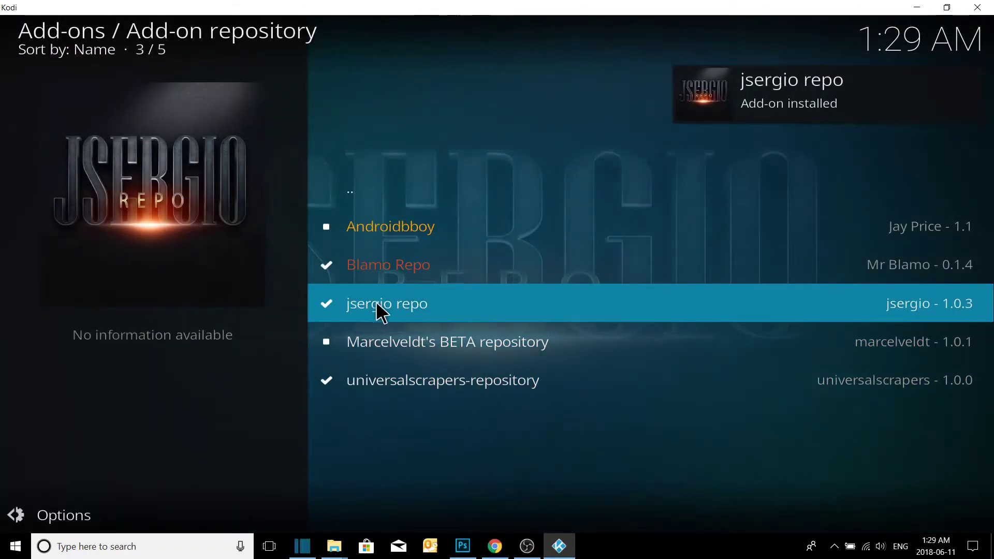
click(399, 237)
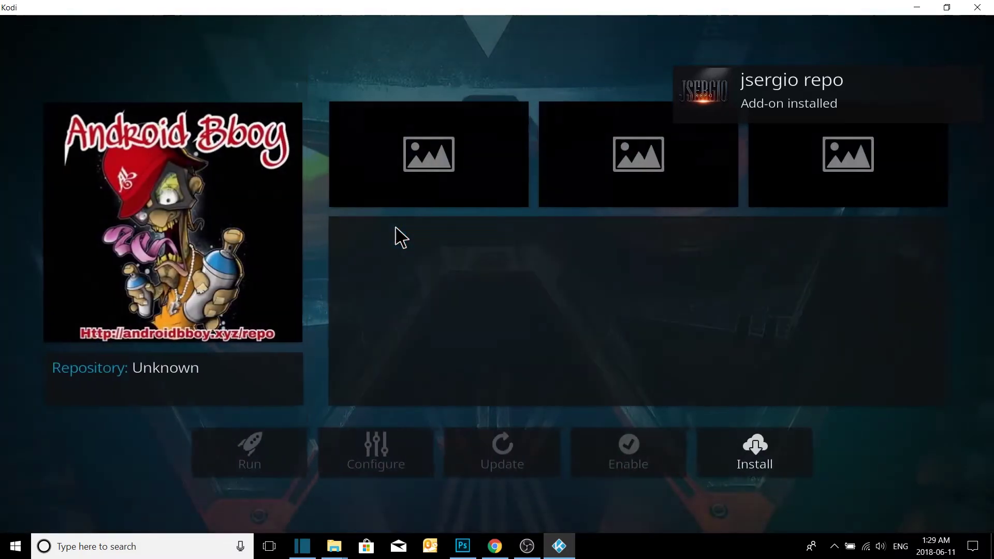
click(739, 453)
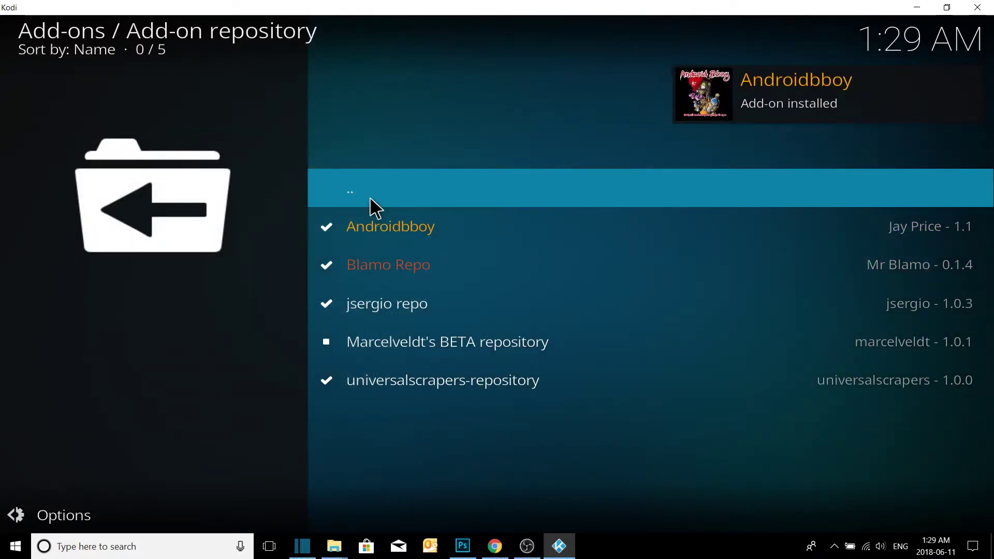
Browse the Androidbboy repository's video and program add-on categories.
click(370, 199)
click(377, 156)
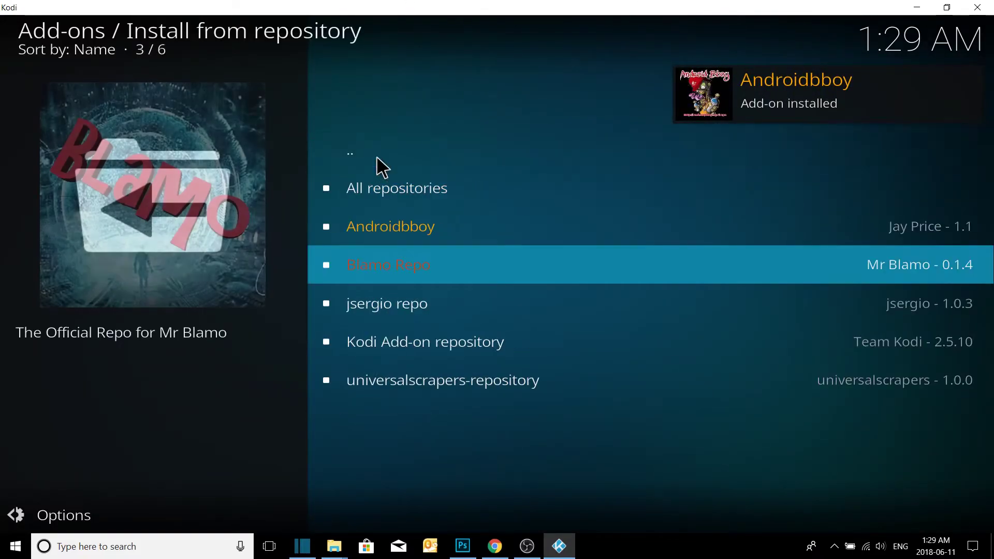
click(396, 233)
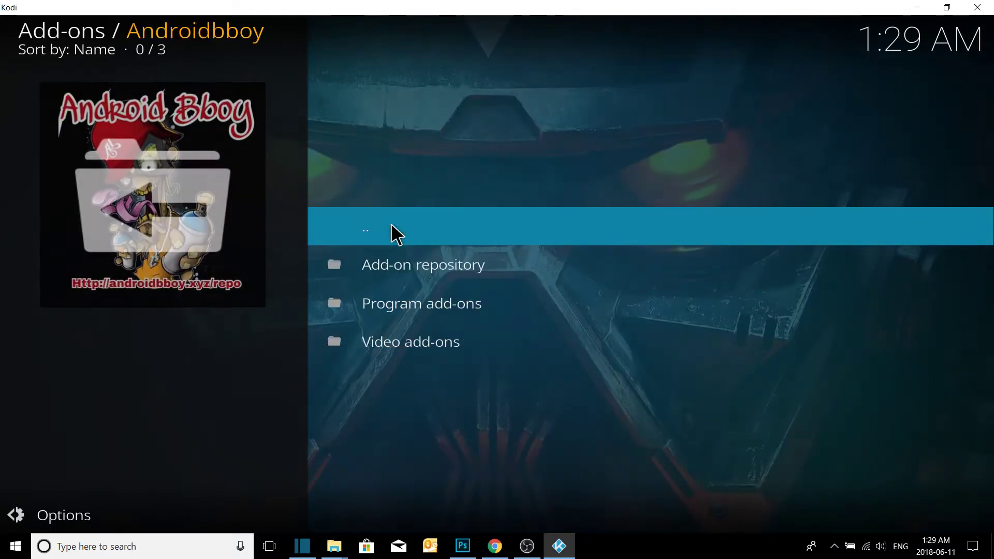
click(404, 344)
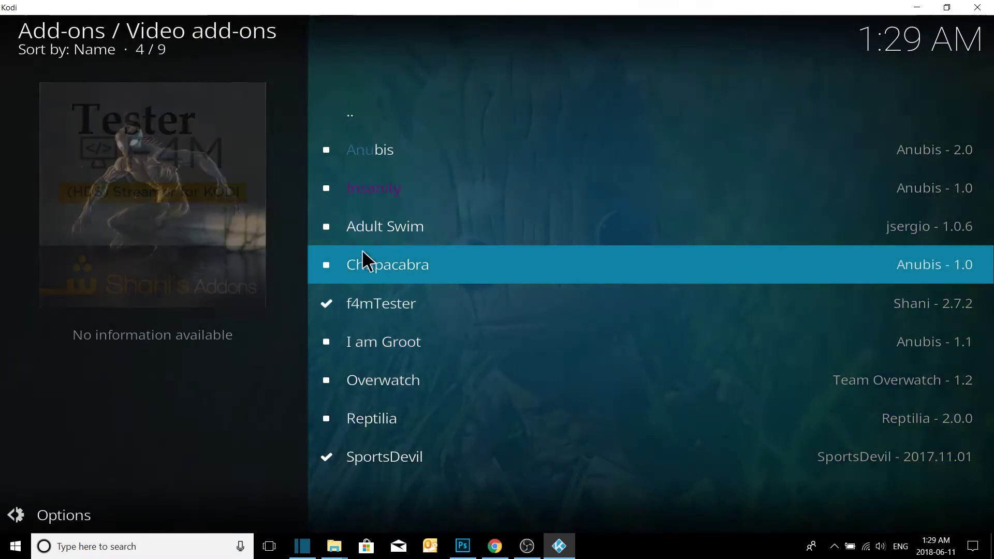
click(364, 124)
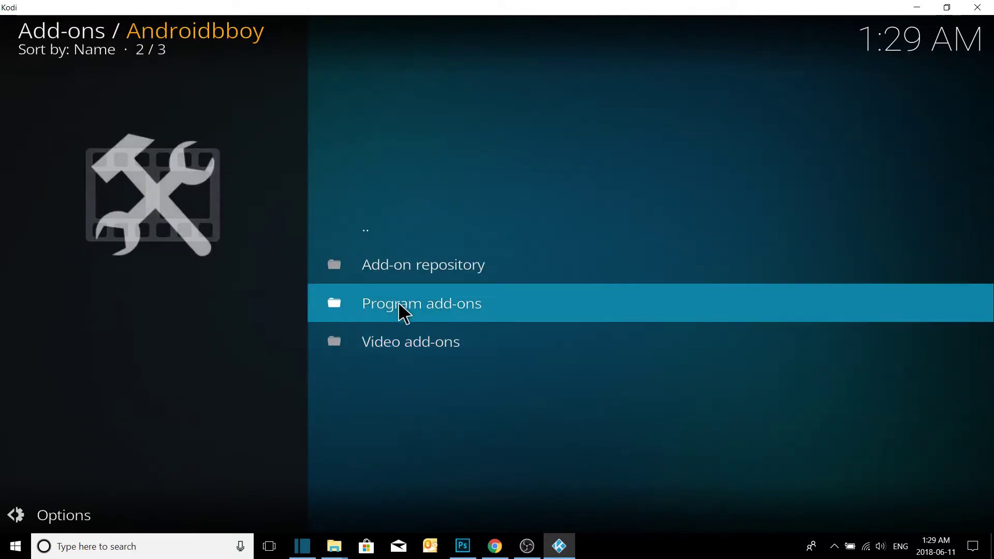
click(399, 311)
click(398, 275)
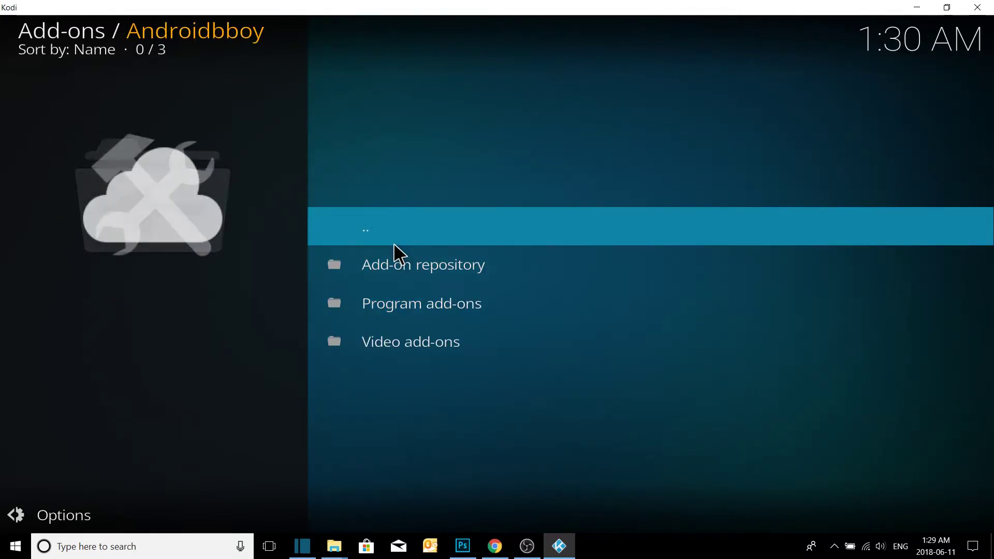
click(396, 239)
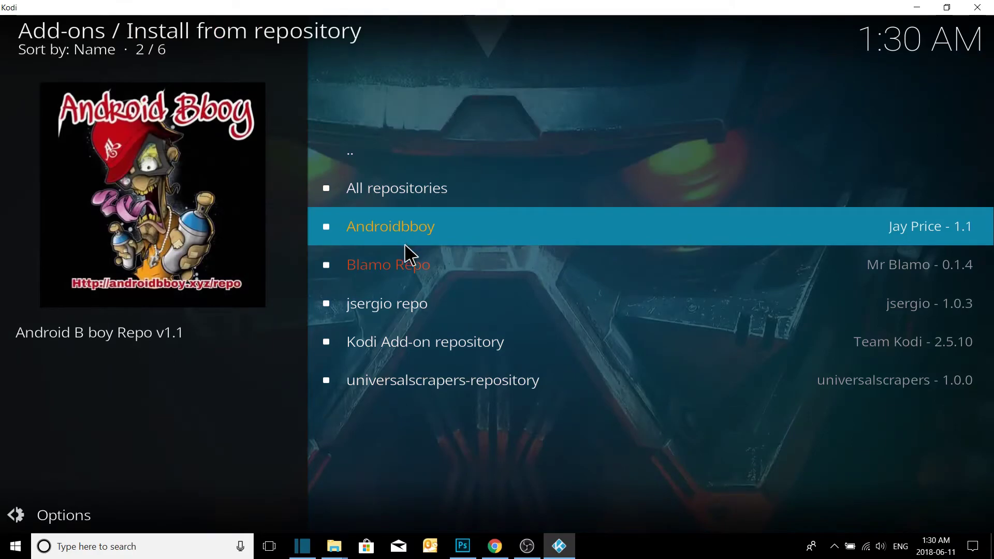
Browse the jsergio repo's video add-ons and repository categories, then return to the repository list.
click(404, 305)
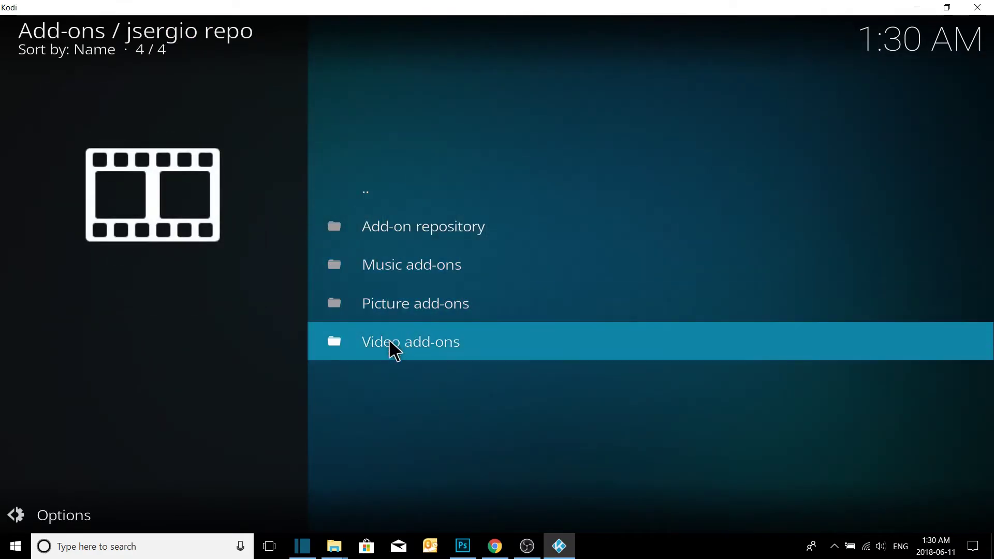
click(393, 344)
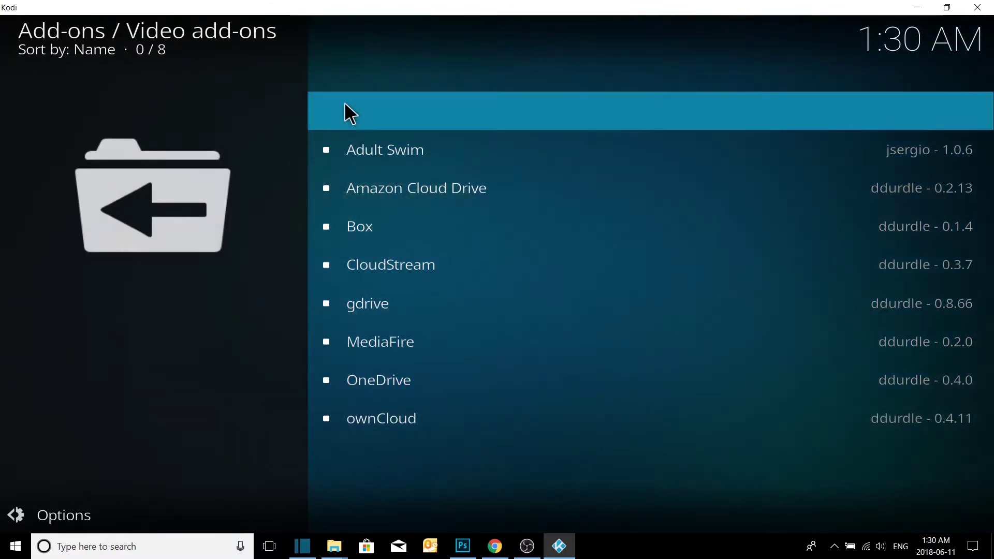
click(346, 115)
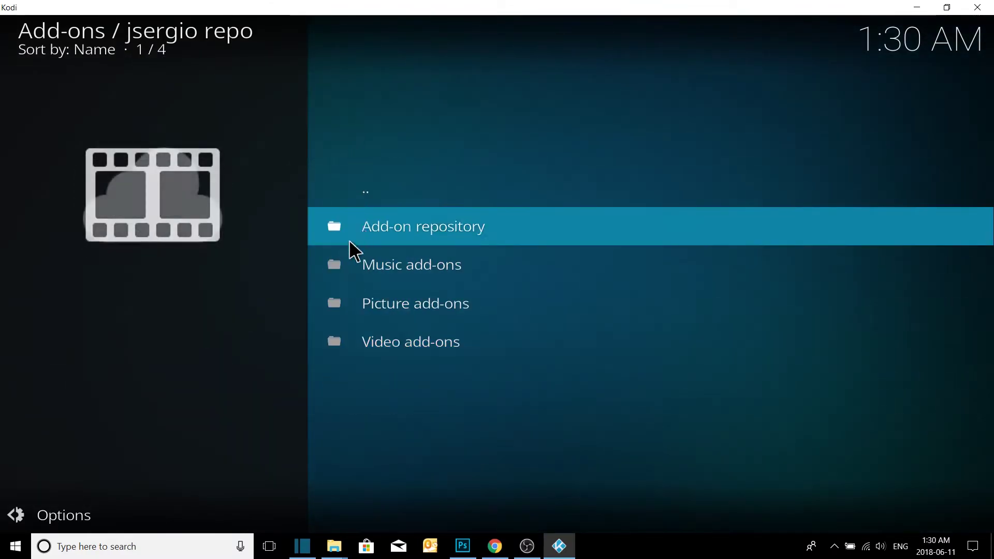
click(381, 229)
click(374, 253)
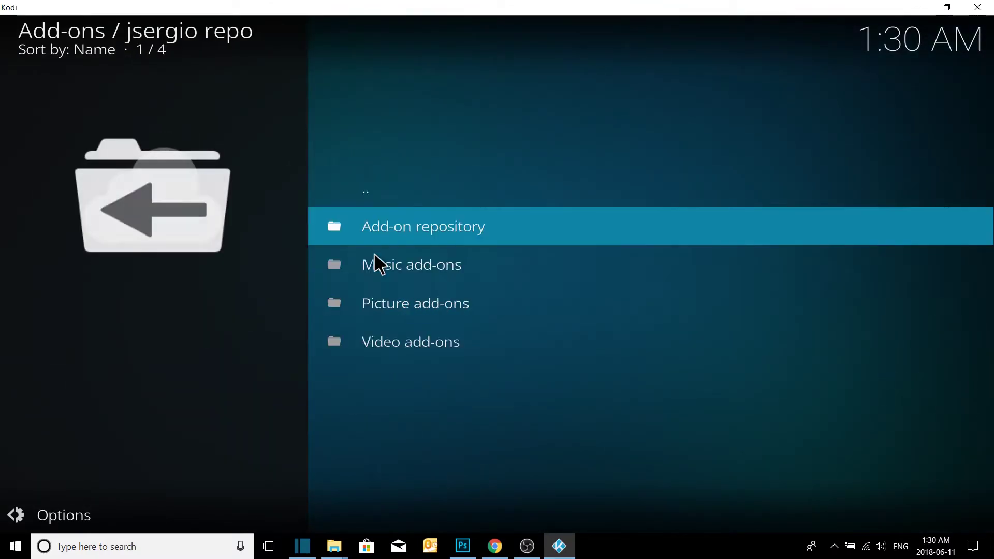
click(378, 201)
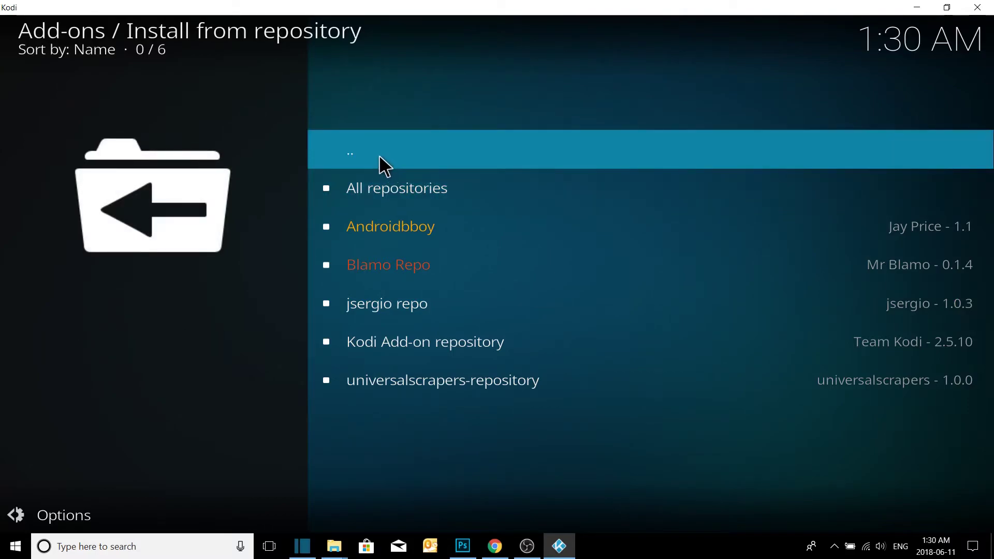
Return to the home screen and open Add-ons > Video add-ons to list the five installed add-ons.
click(379, 155)
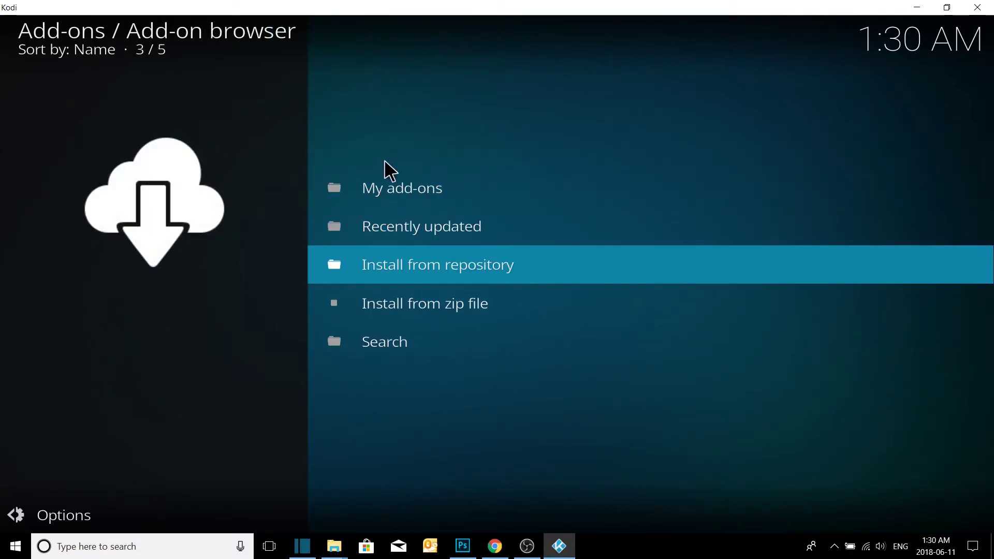
right_click(191, 117)
right_click(170, 63)
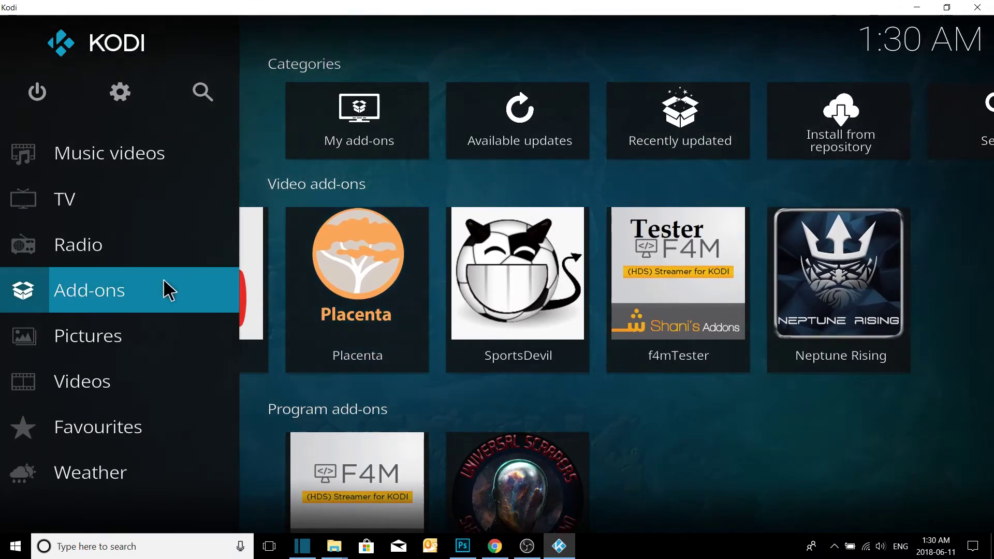
click(84, 299)
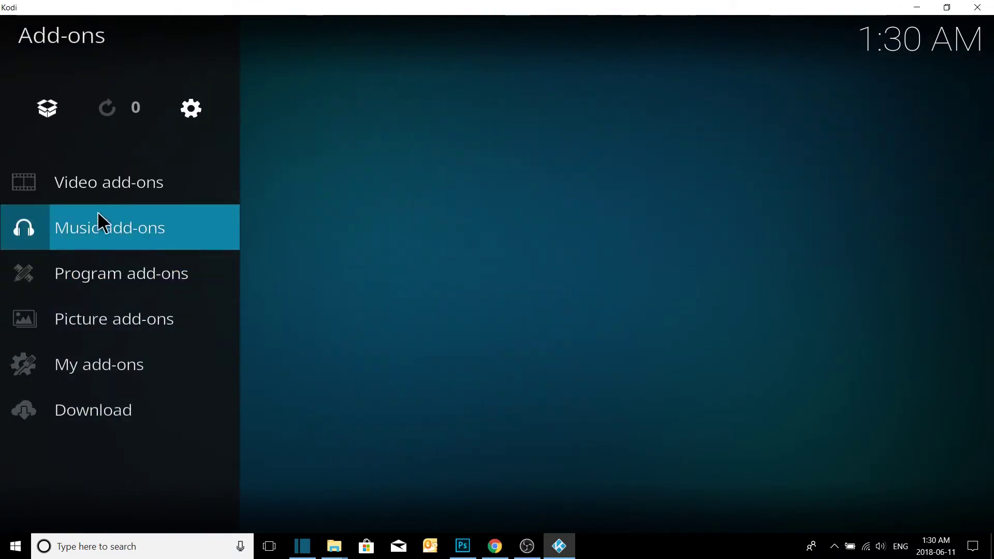
click(97, 199)
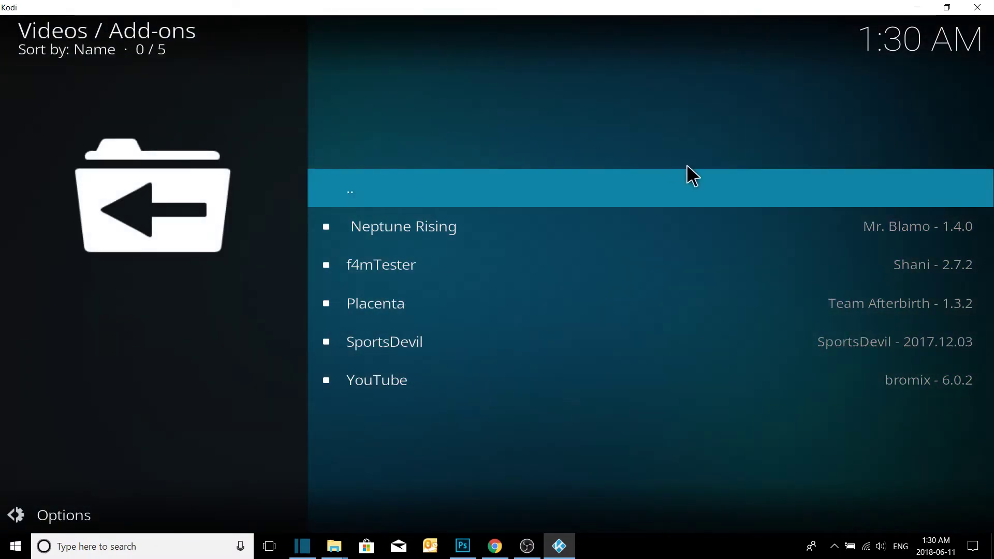
Change the video add-ons viewtype from WideList to Wall and step through the thumbnail tiles.
key(Left)
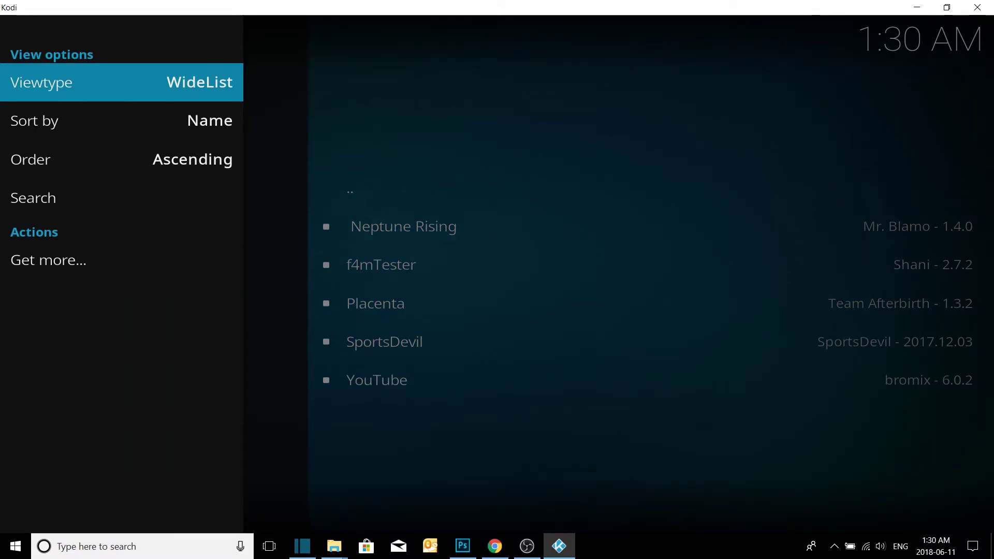
key(Right)
key(Left)
key(Return)
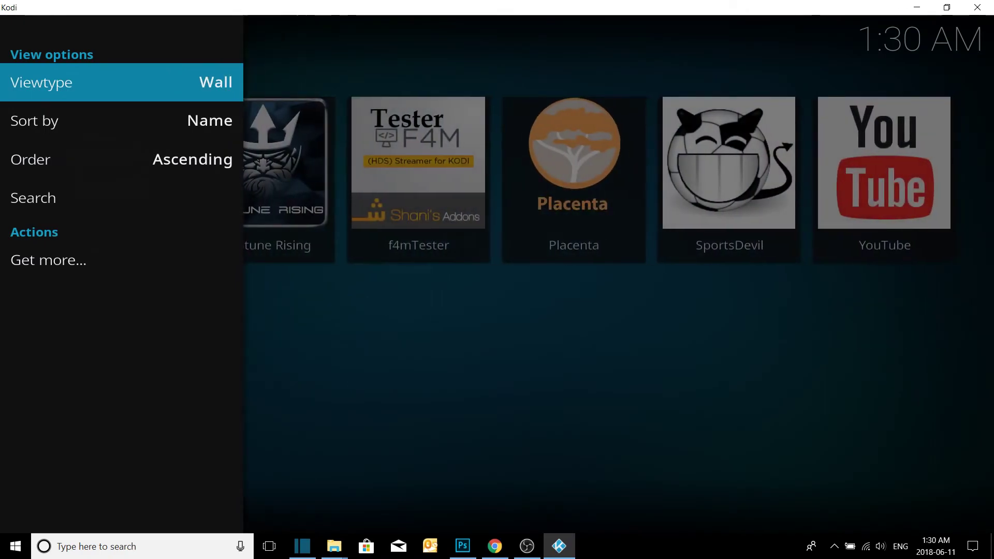
key(Right)
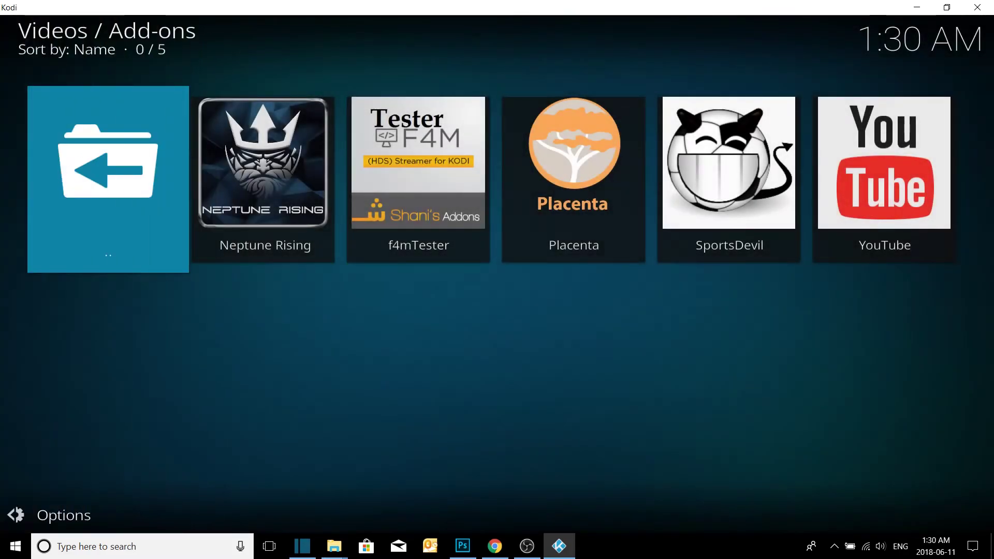
key(Right)
key(Right)
key(Right)
key(Right)
key(Right)
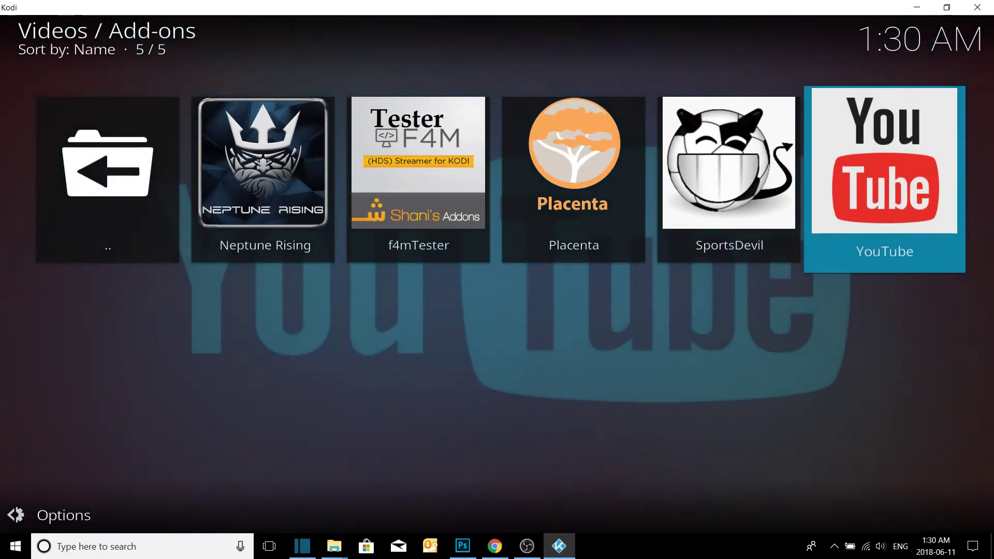
key(Left)
key(Left)
key(Left)
key(Left)
key(Left)
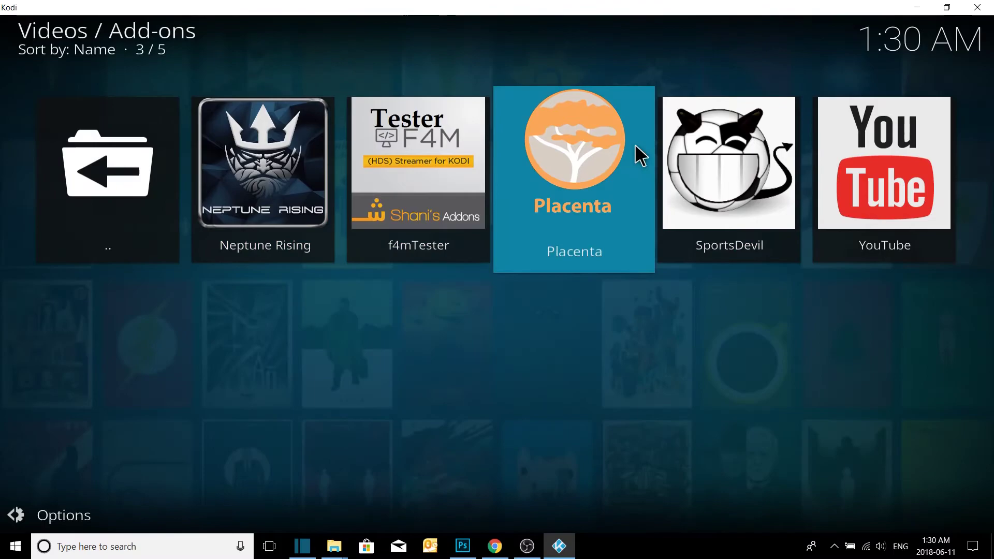
Back out to the home screen and scroll the main menu up to Movies.
key(BackSpace)
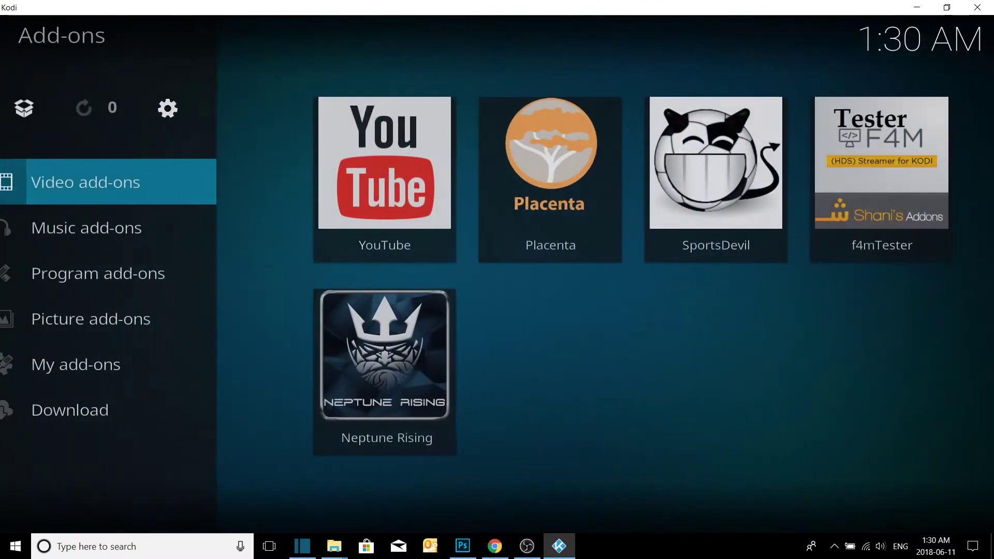
key(BackSpace)
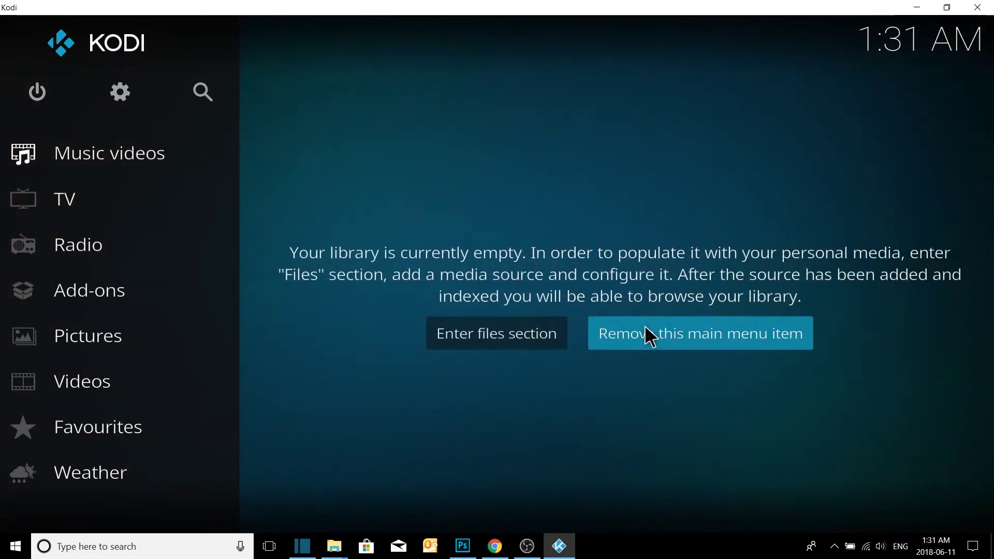
scroll(98, 236, up, 3)
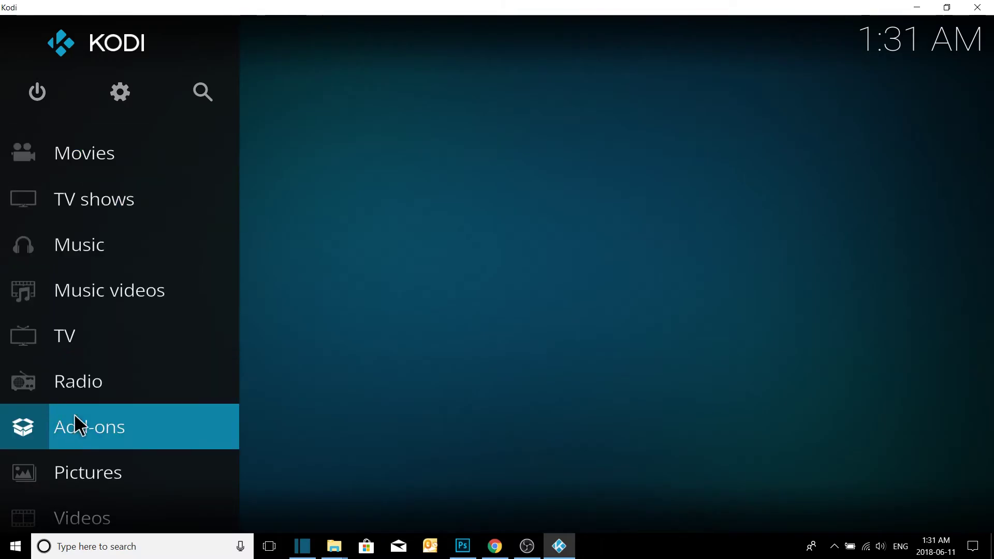
In Skin settings, switch off the Movies, TV shows and Music main menu items.
click(120, 94)
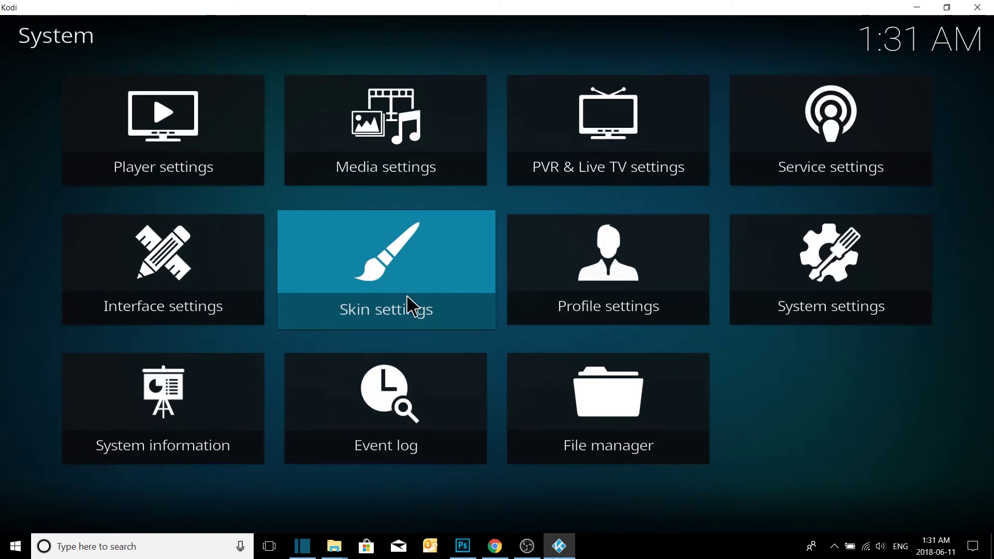
click(406, 294)
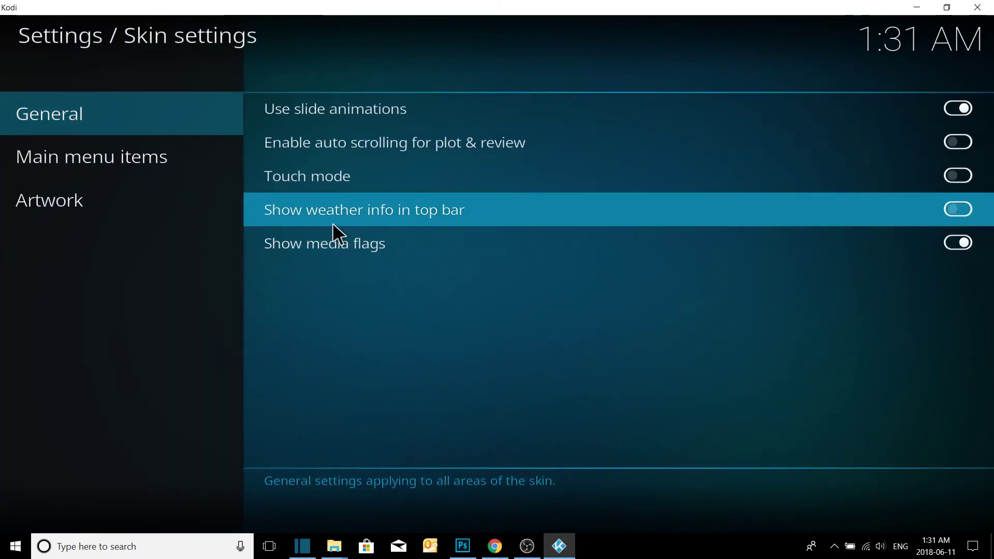
mouse_move(150, 164)
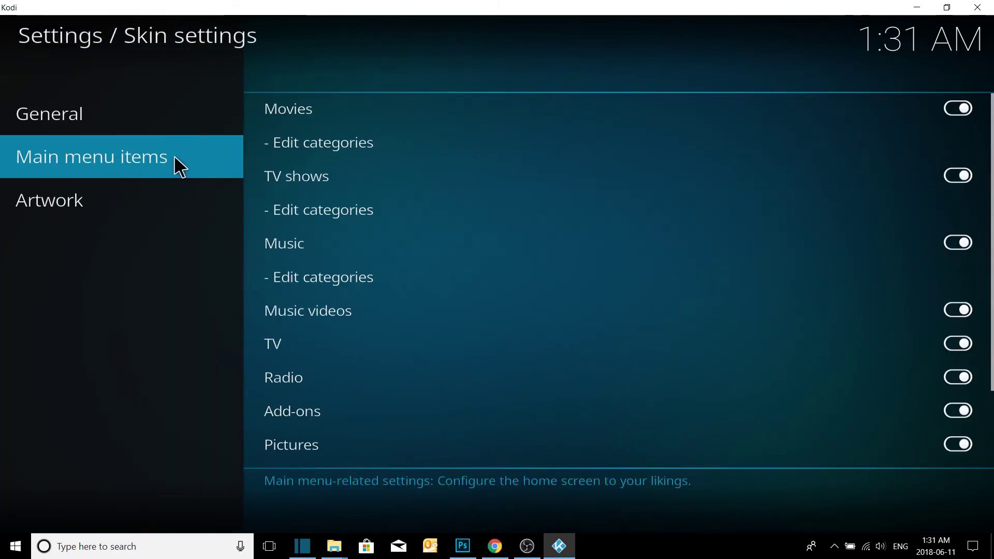
click(956, 110)
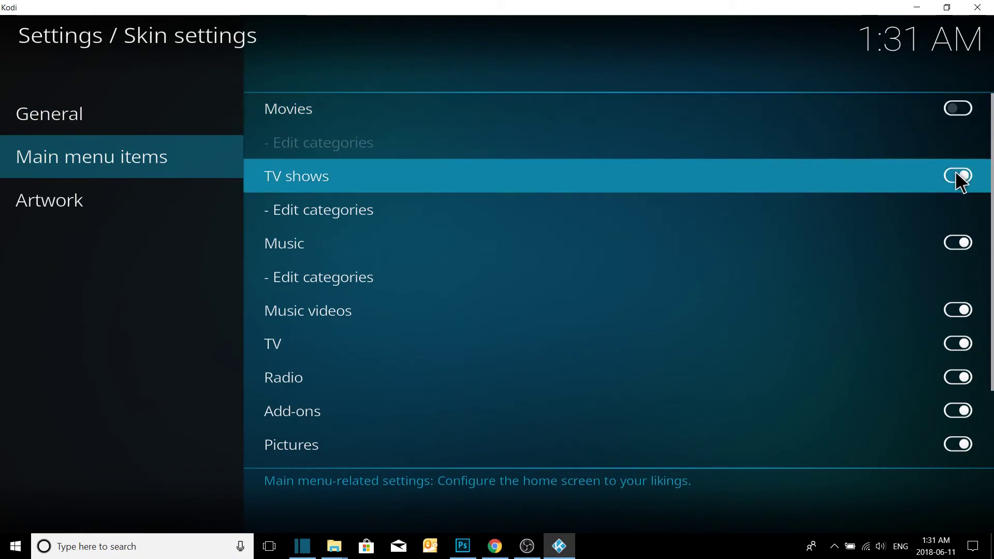
click(957, 174)
click(956, 237)
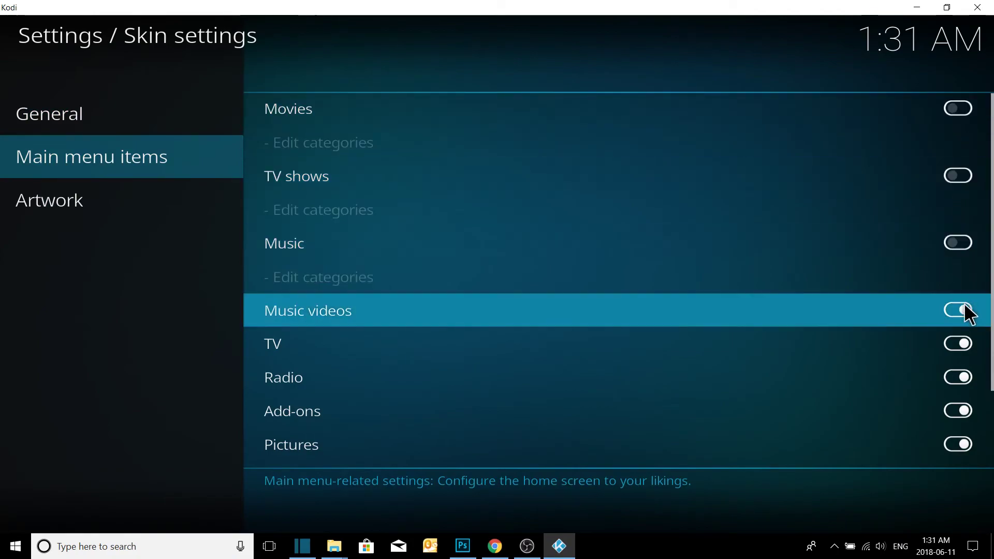
Also switch off the Music videos, Radio, Pictures and Favourites main menu items.
click(964, 308)
click(961, 373)
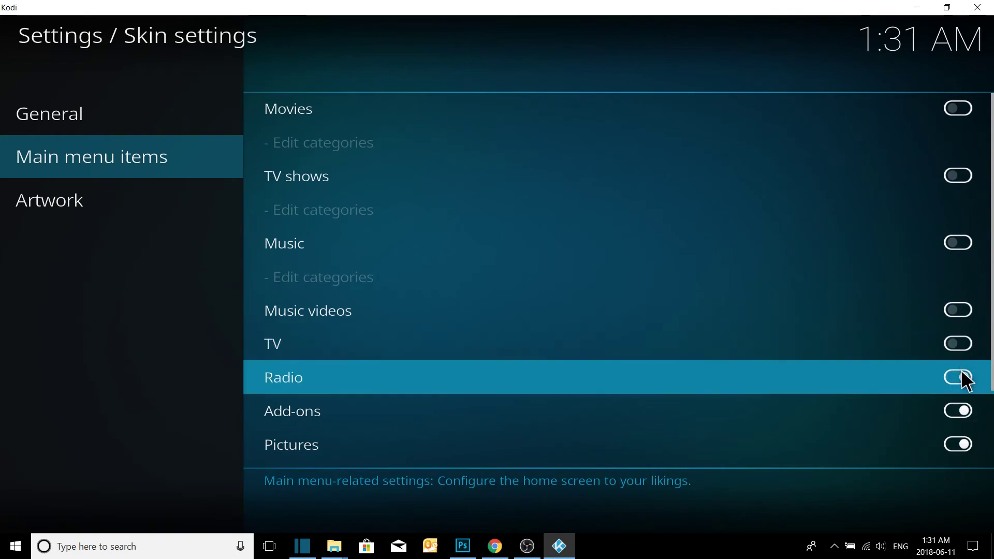
click(964, 446)
scroll(932, 363, down, 1)
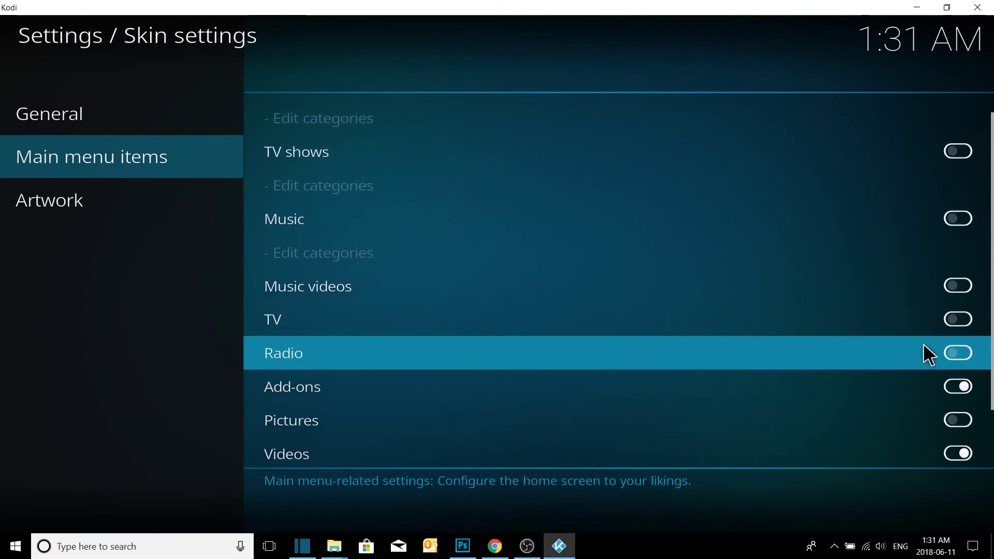
scroll(961, 456, down, 1)
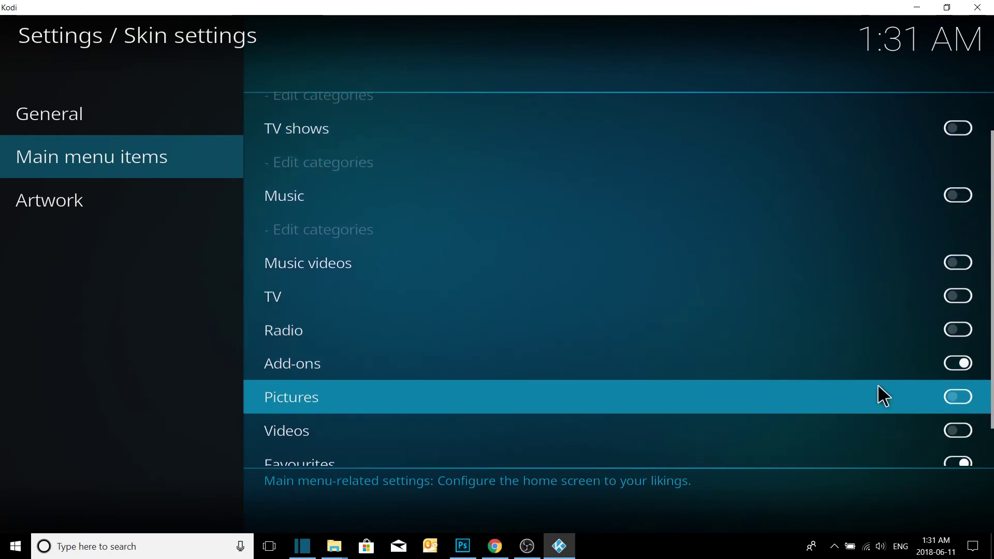
click(961, 453)
scroll(861, 387, down, 1)
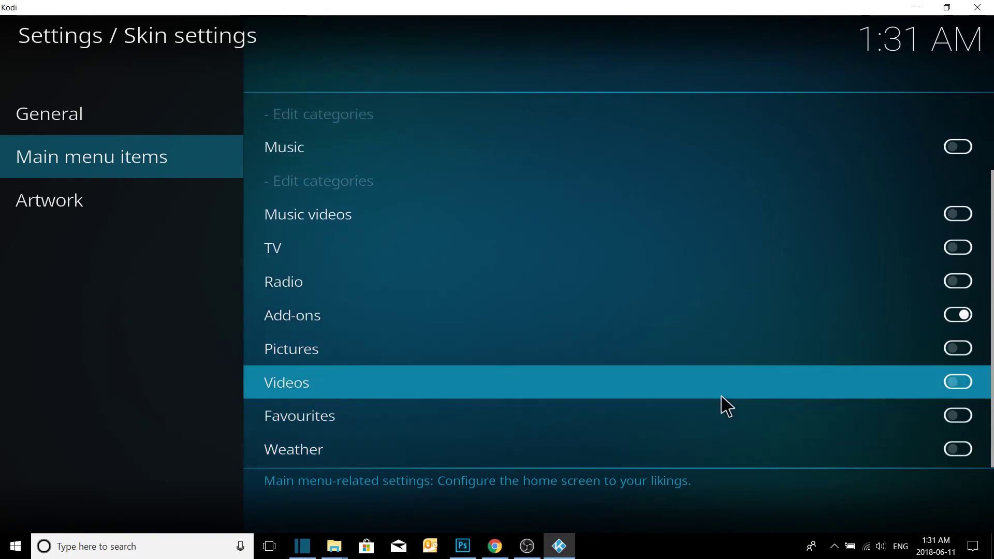
right_click(629, 335)
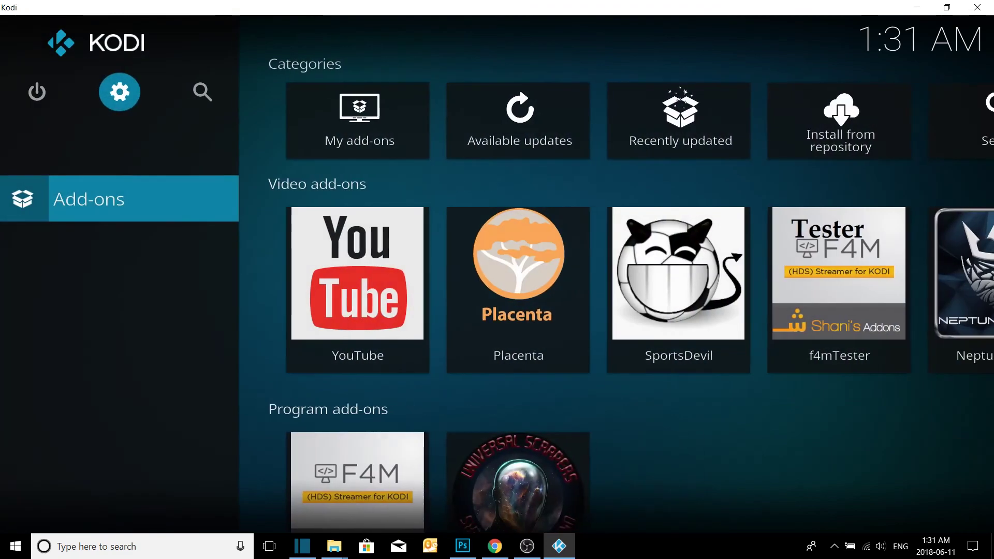